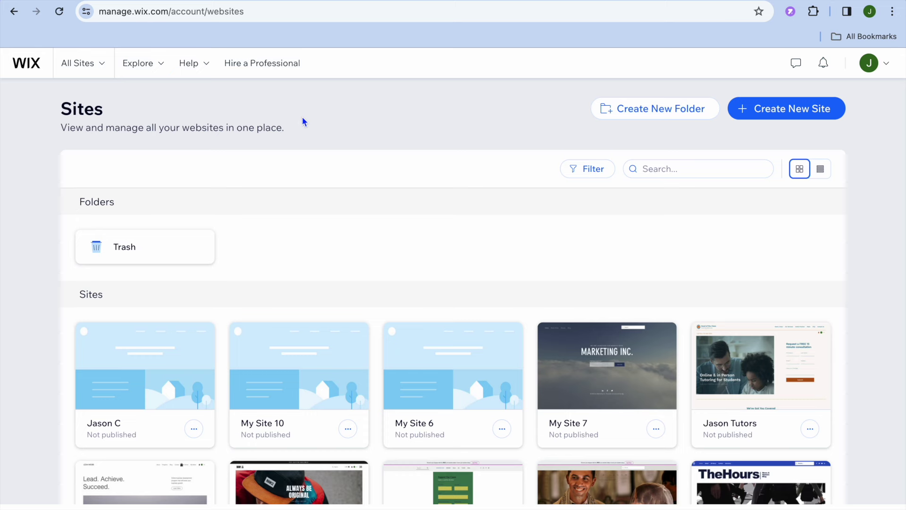
Step: Start creating a new site on the Wix Editor and choose to set it up without AI
click(770, 111)
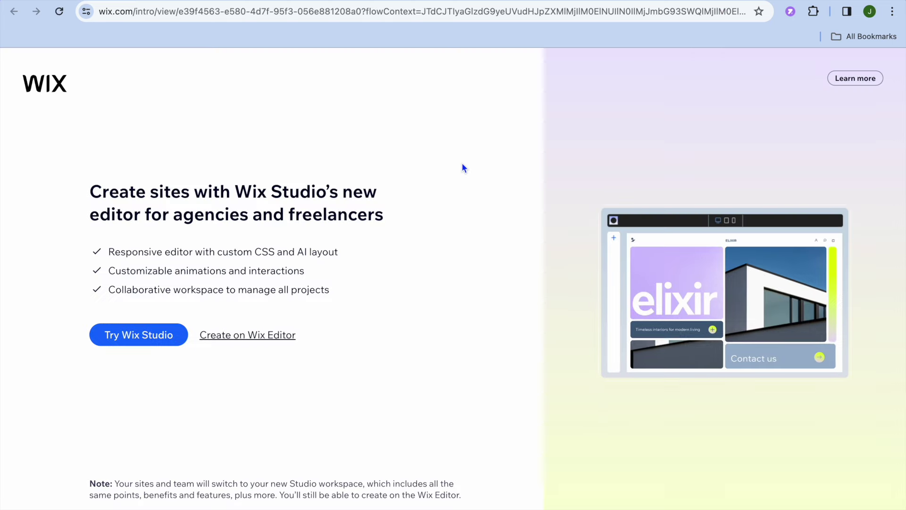
click(289, 338)
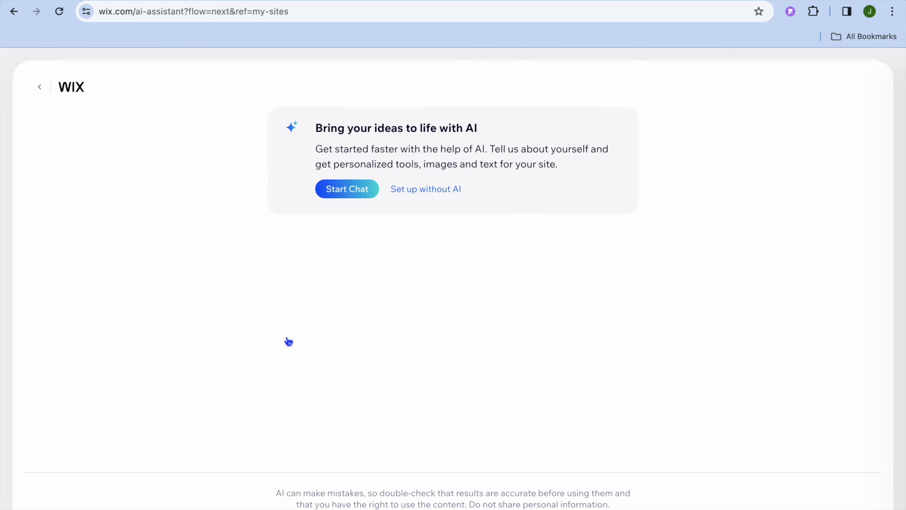
click(426, 190)
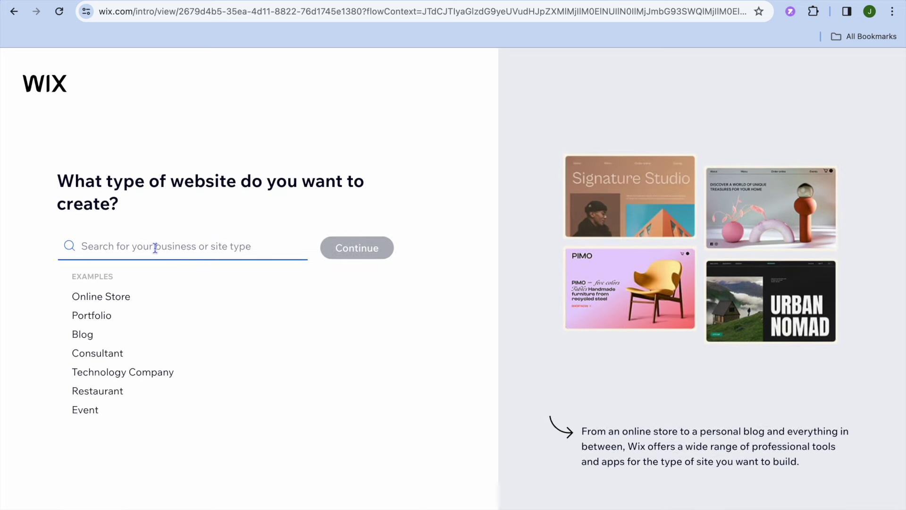
Step: Search the website types for "lawyer", choose Lawyer as the site type and continue
text(law)
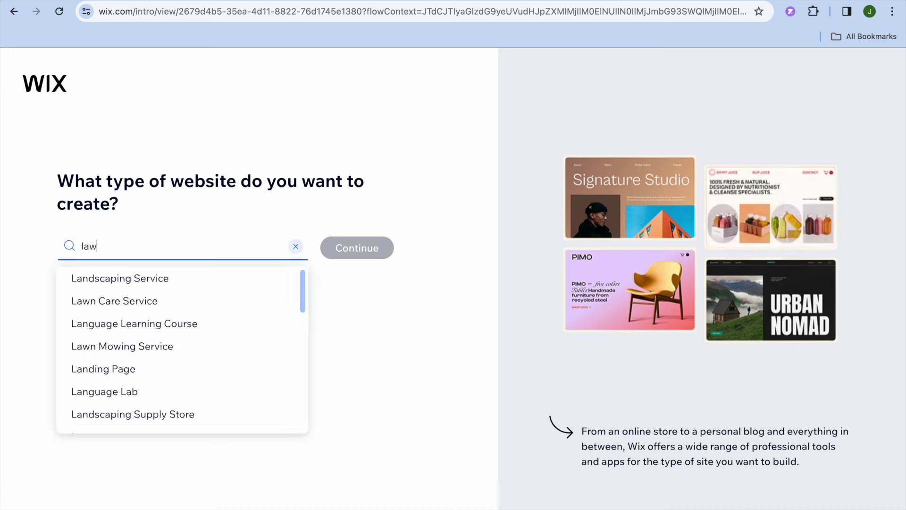
text(yer)
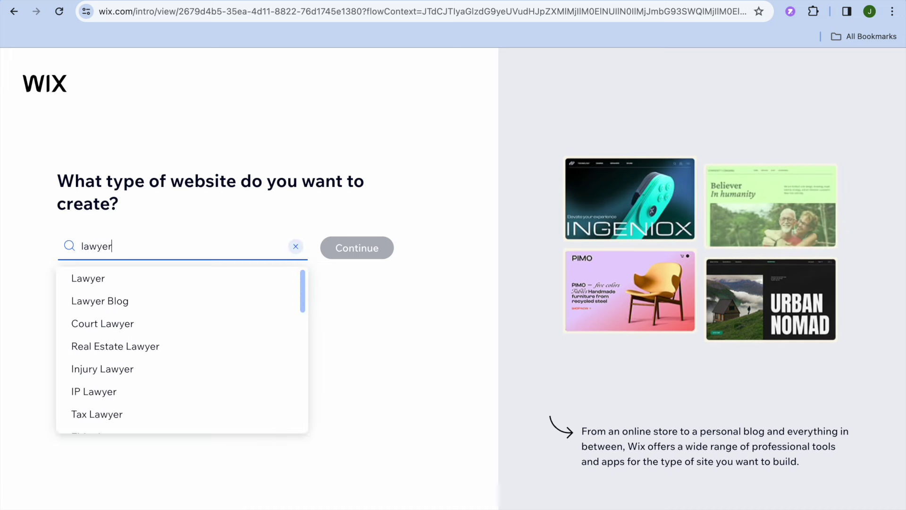
scroll(191, 316, down, 2)
scroll(190, 316, up, 2)
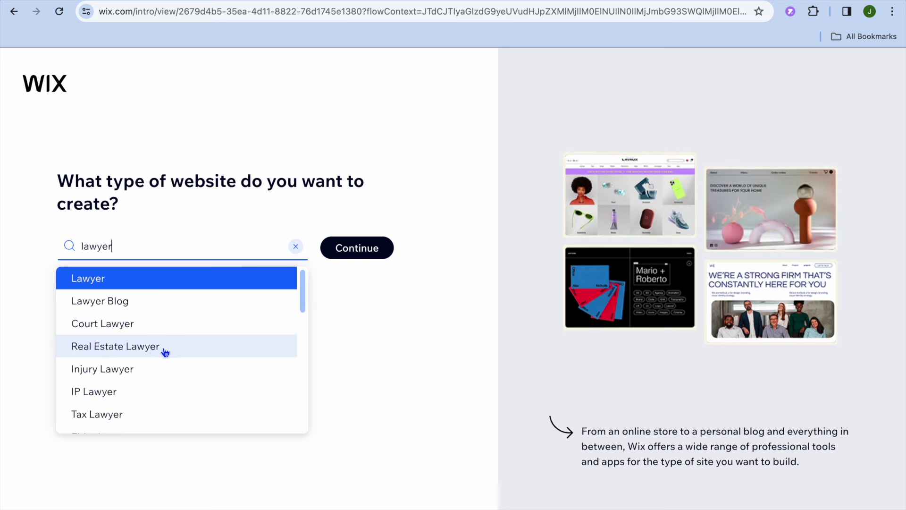
scroll(193, 362, down, 2)
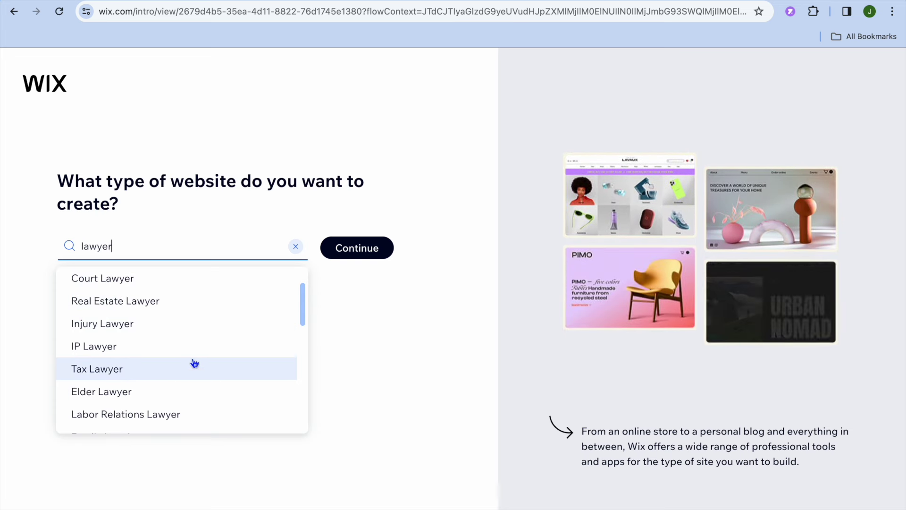
scroll(196, 343, down, 3)
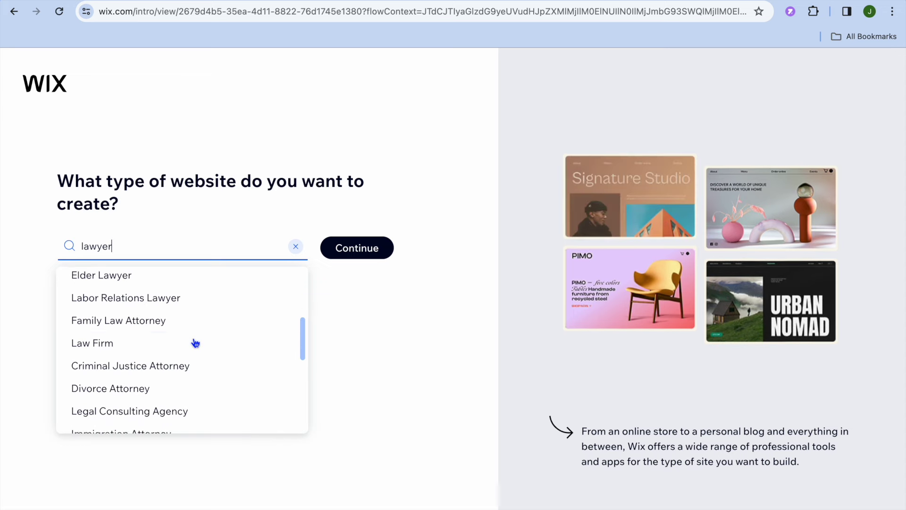
scroll(196, 343, down, 4)
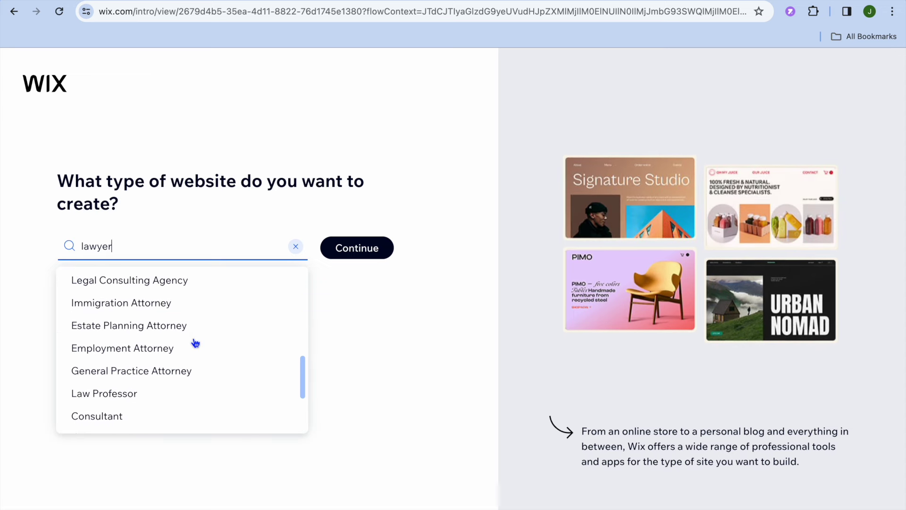
scroll(196, 343, up, 2)
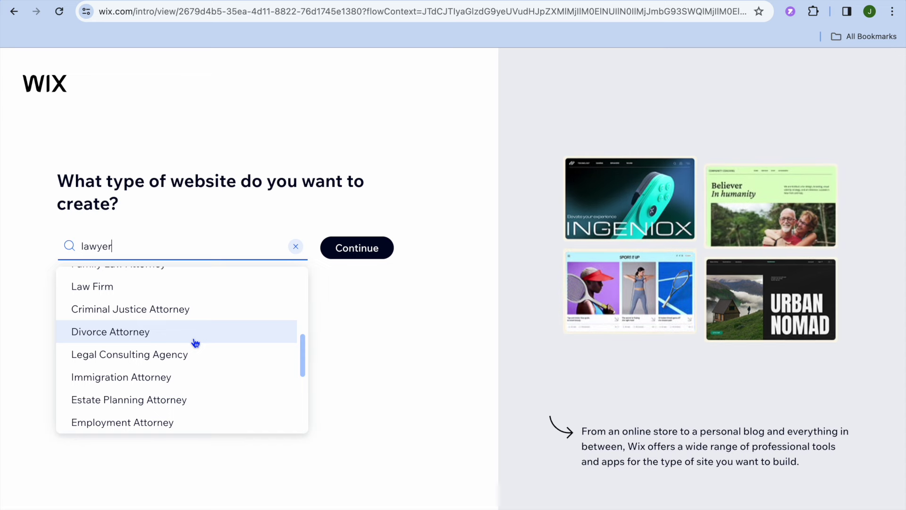
scroll(195, 343, up, 6)
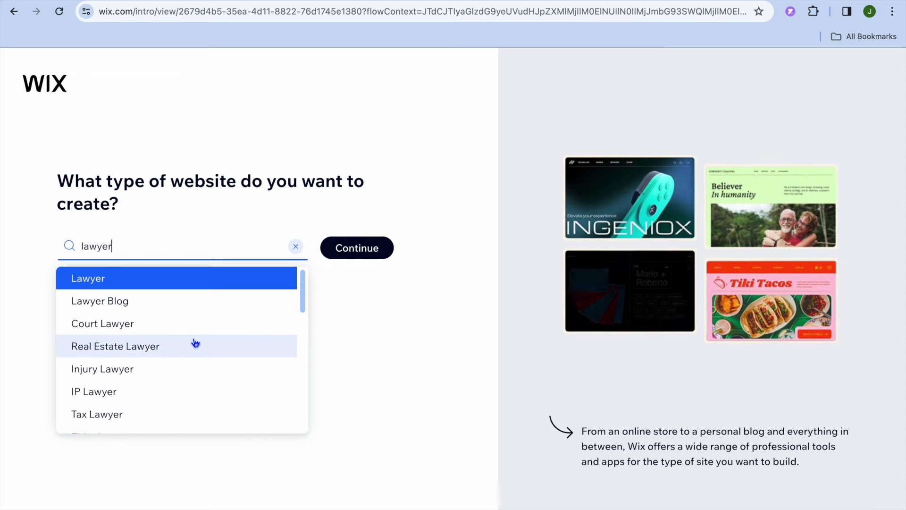
click(210, 279)
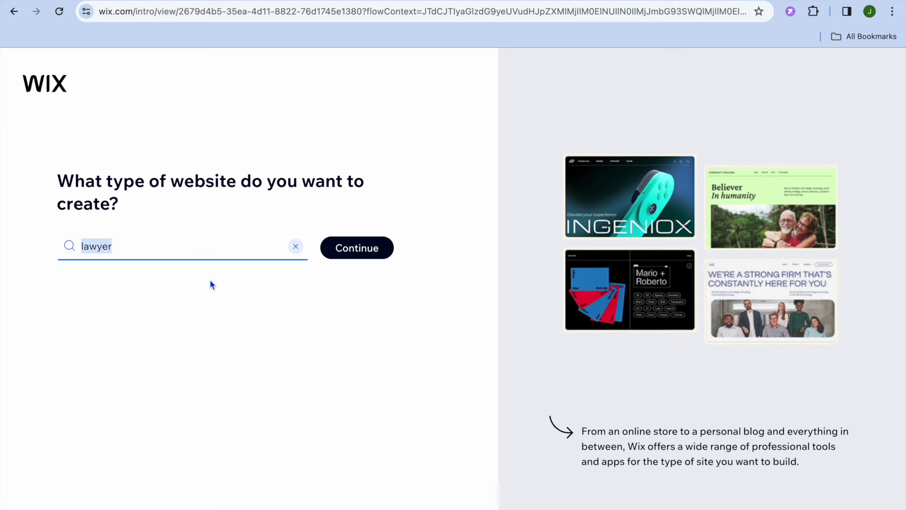
click(360, 259)
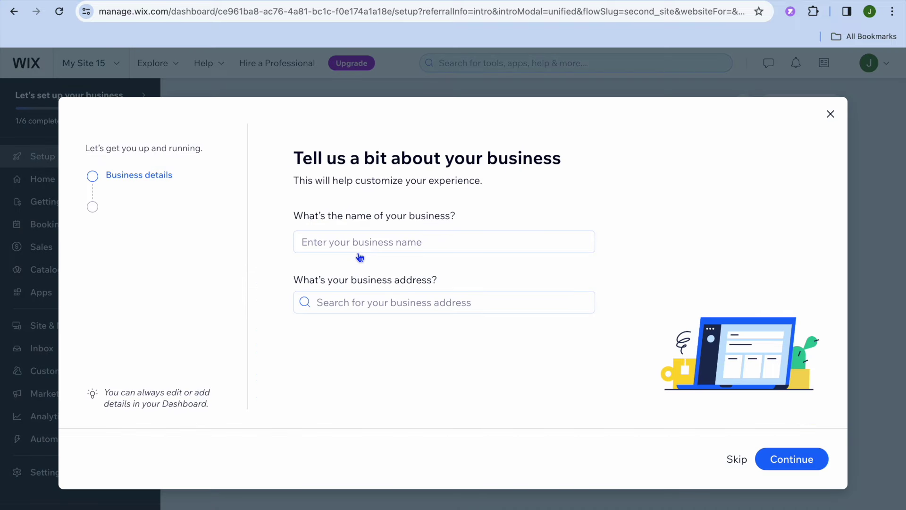
Step: Enter the business name, leave the business address empty, and continue to the working hours
click(355, 243)
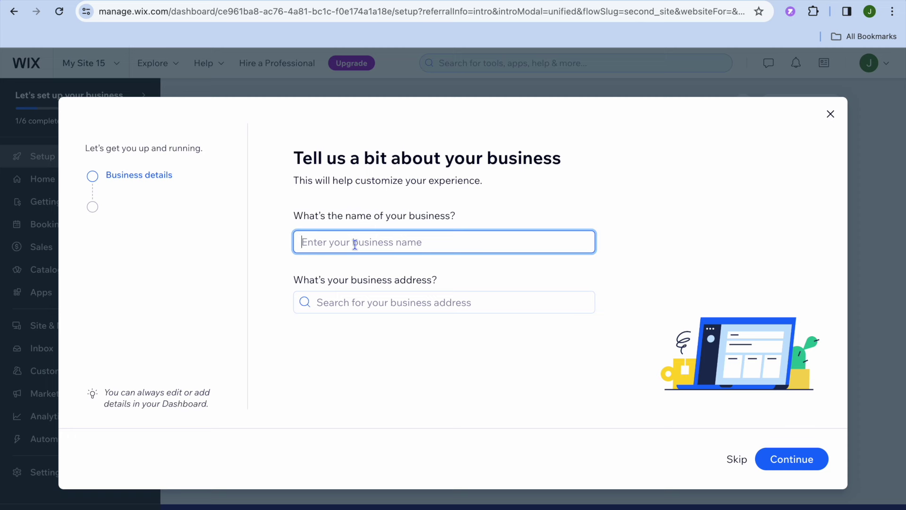
text(ja)
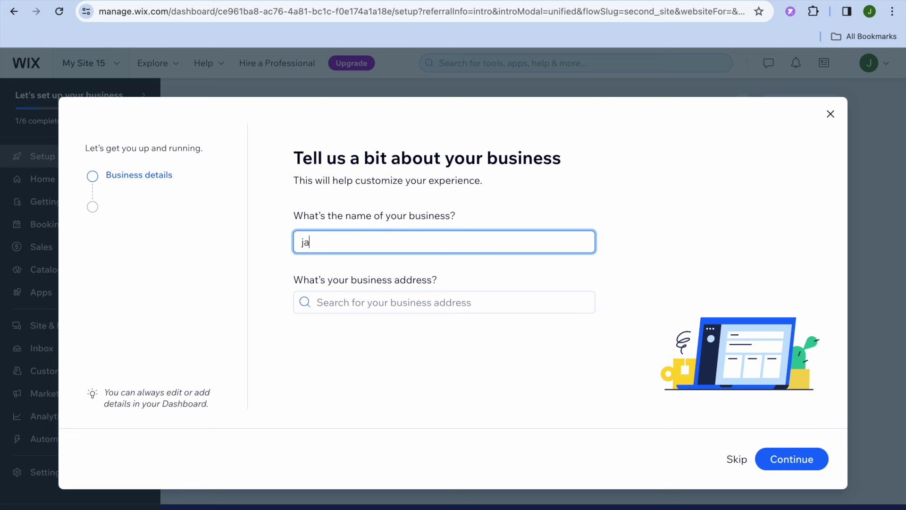
text(son law)
click(435, 295)
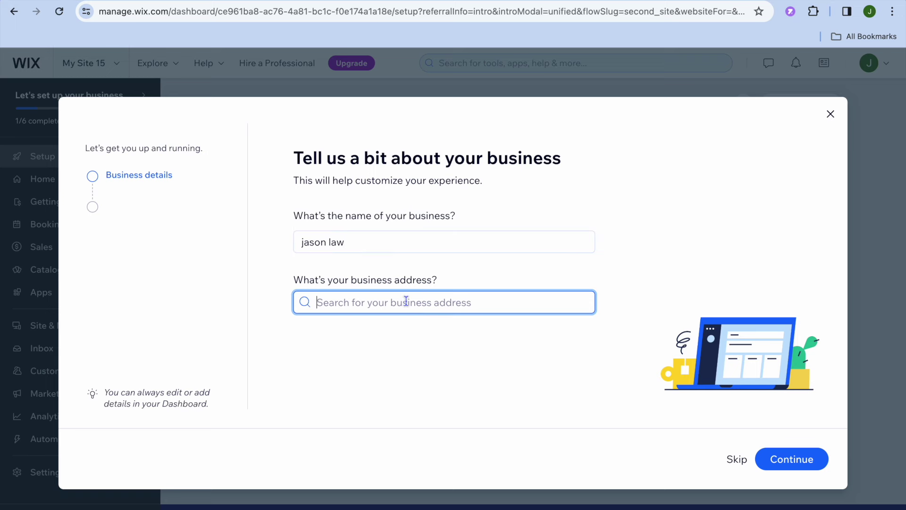
click(786, 462)
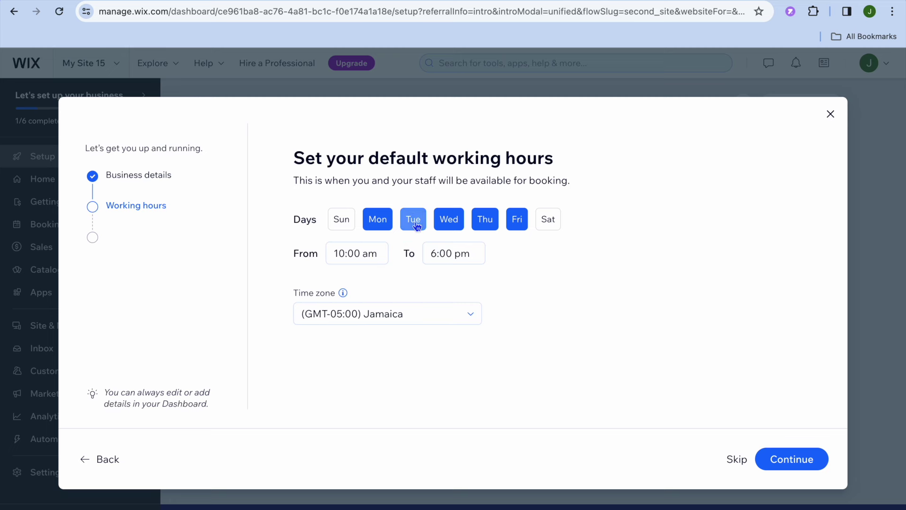
Step: Set the default working hours from 11:00 am to 5:00 pm and continue to the services
click(380, 259)
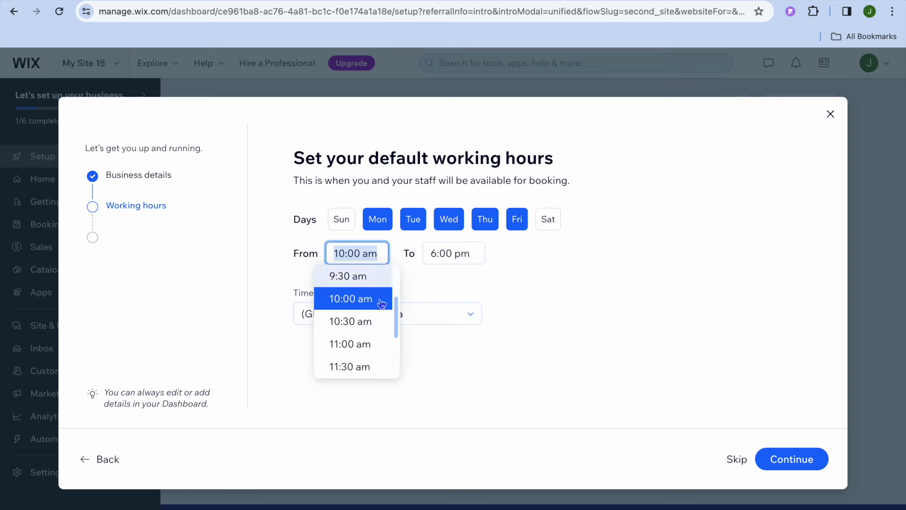
click(373, 344)
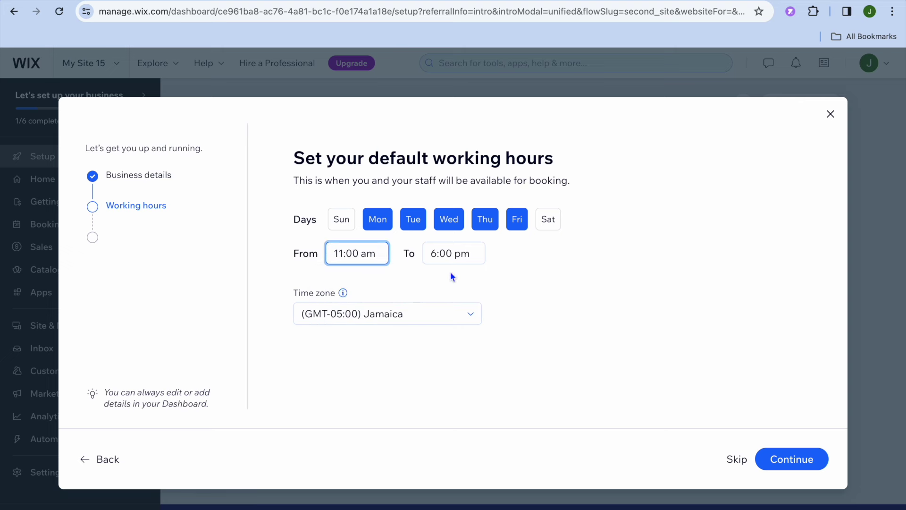
click(455, 254)
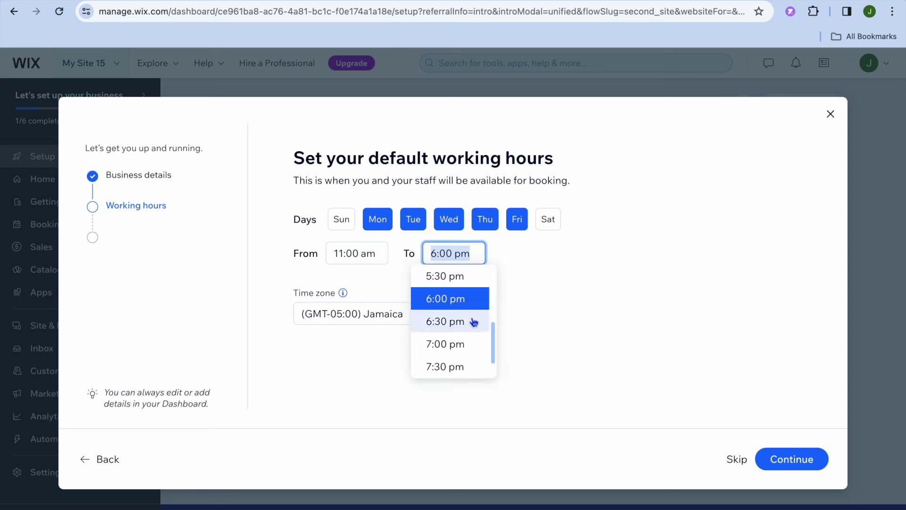
scroll(473, 321, up, 2)
click(466, 296)
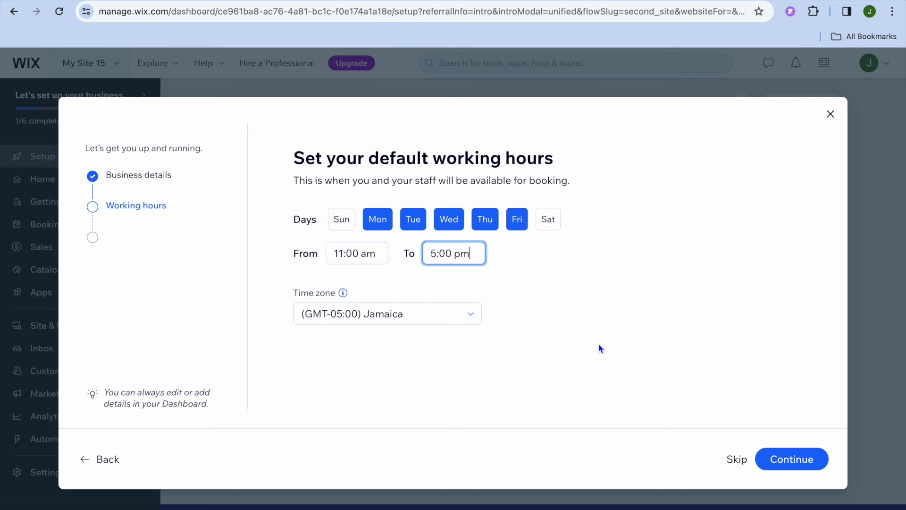
click(784, 462)
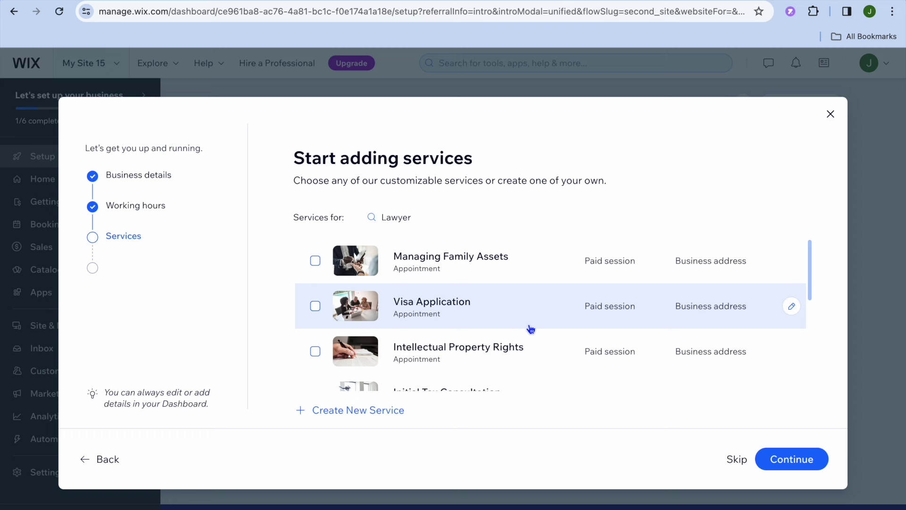
Step: Select the Managing Family Assets, Initial Tax Consultation, Disability Appeal and Legal Consultation services, open a new service entry, and continue
click(316, 261)
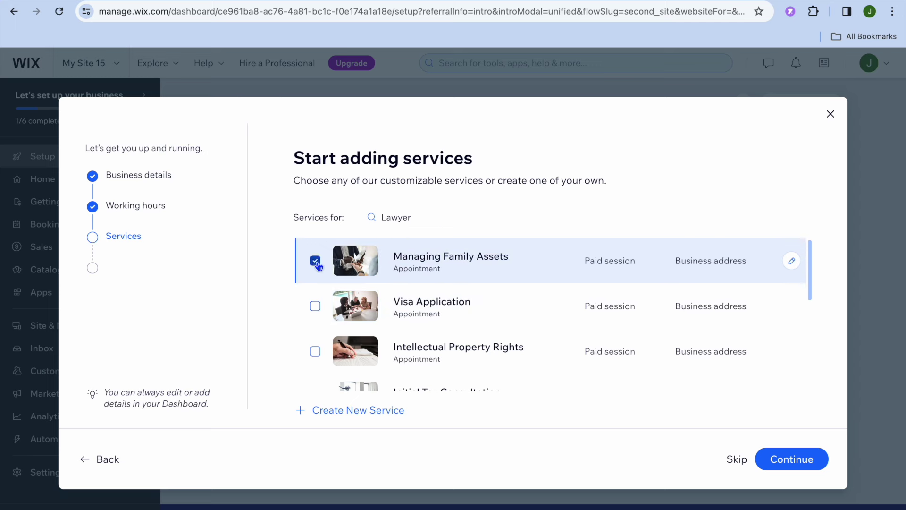
scroll(375, 346, down, 3)
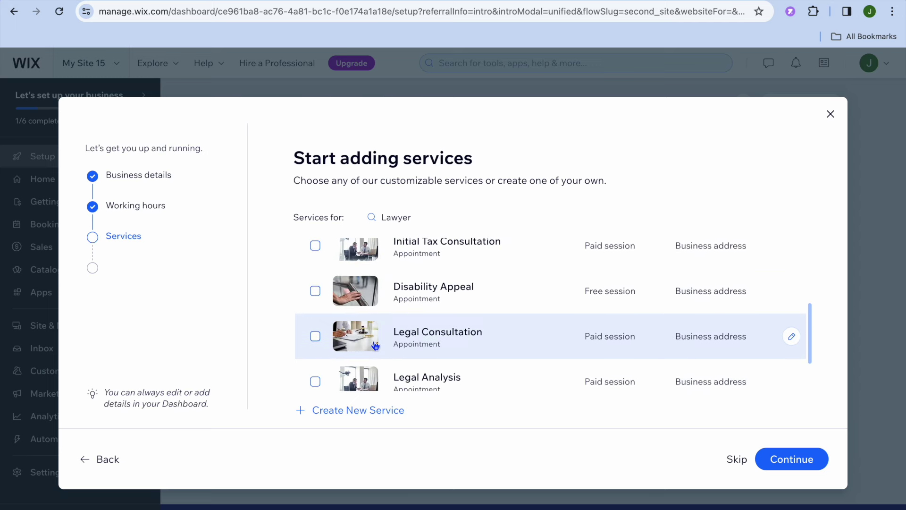
click(315, 246)
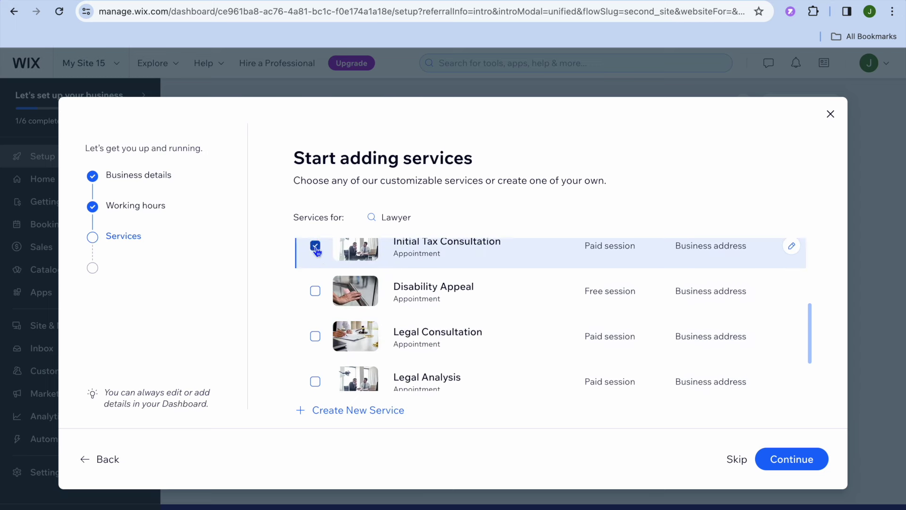
click(316, 290)
click(316, 336)
scroll(316, 338, down, 1)
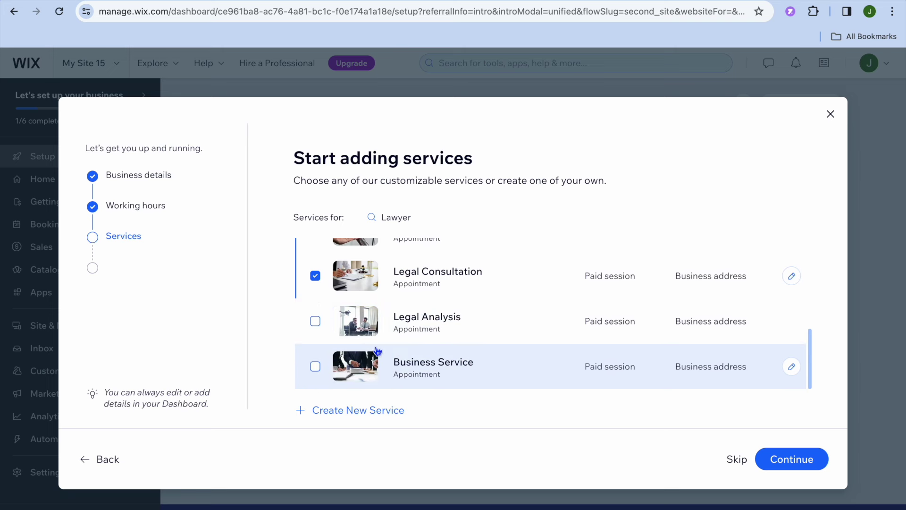
click(342, 411)
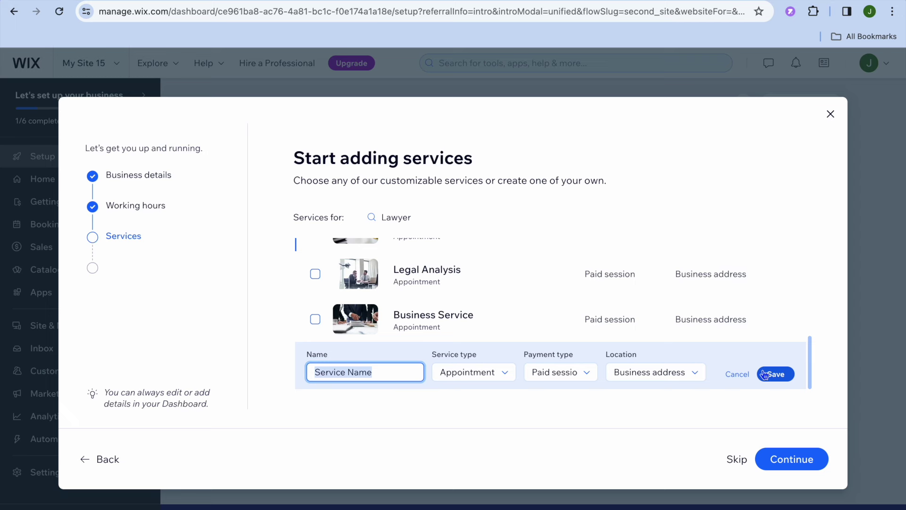
click(803, 460)
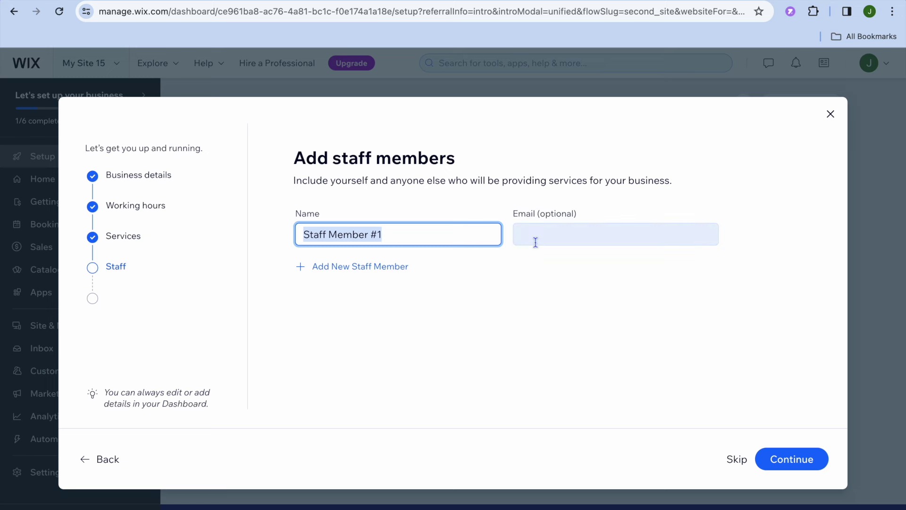
Step: Keep the default staff member, select Offer virtual sessions and Accept online payments, and finish the setup to reach the dashboard
click(797, 460)
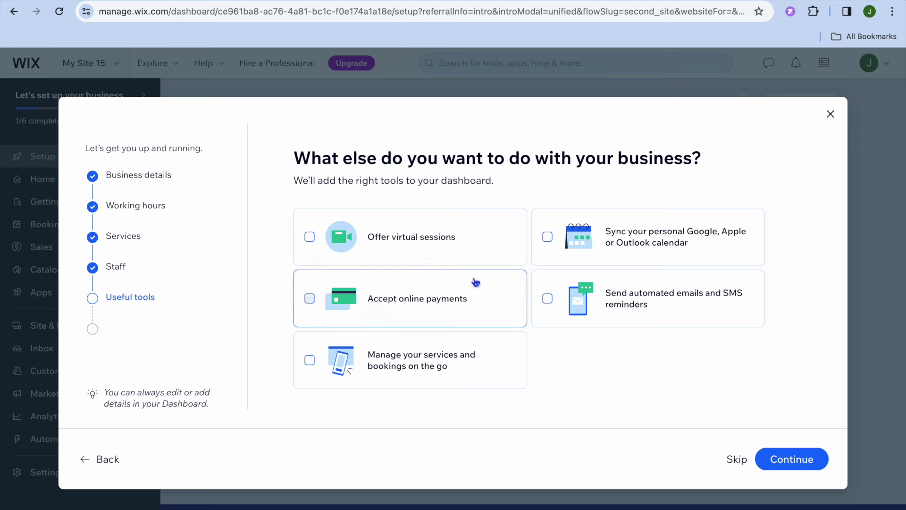
click(310, 237)
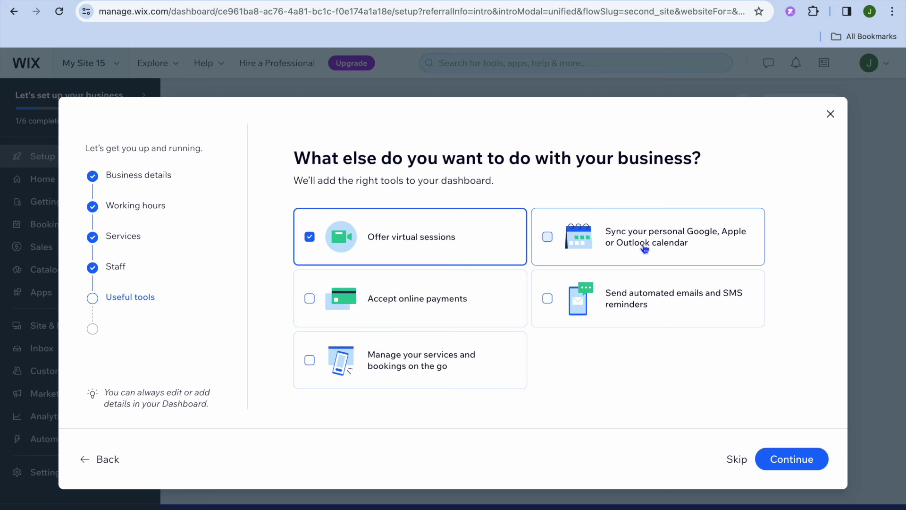
click(310, 300)
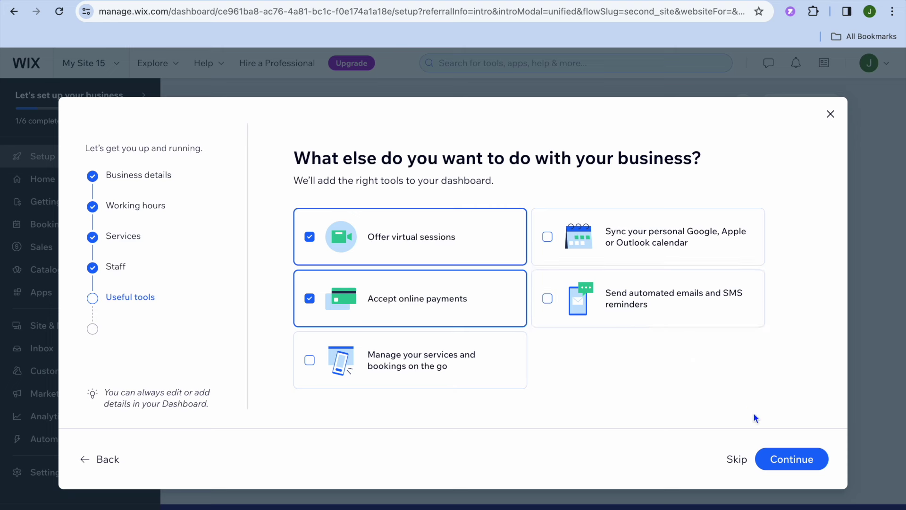
click(785, 458)
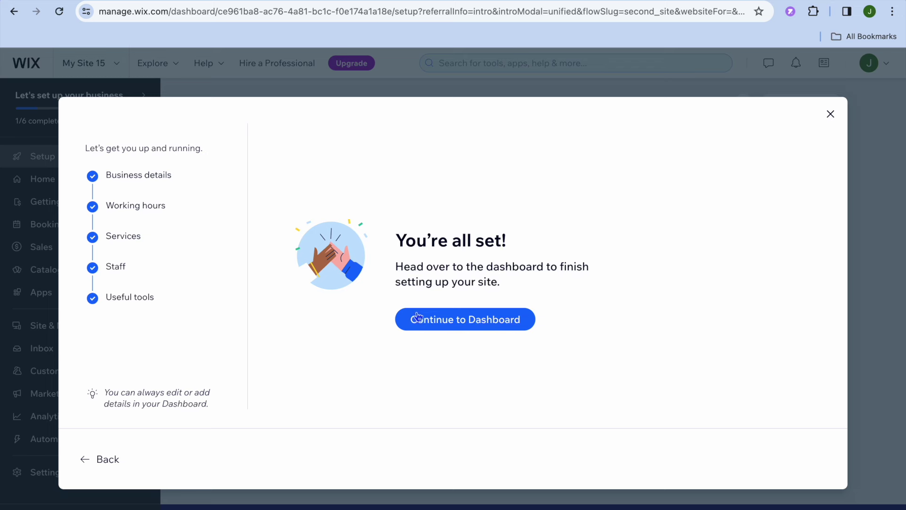
click(440, 325)
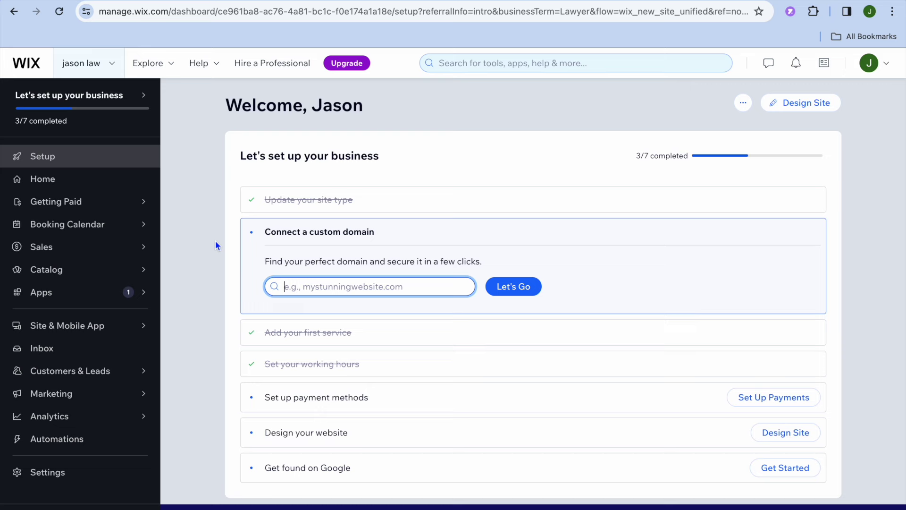
Step: Start connecting a payment method under Getting Paid and set the business's country to United States
mouse_move(66, 206)
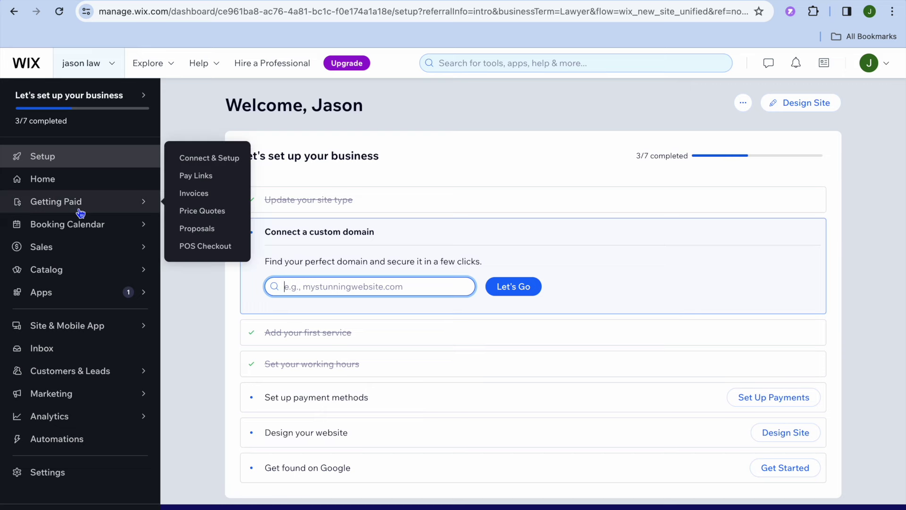
click(84, 212)
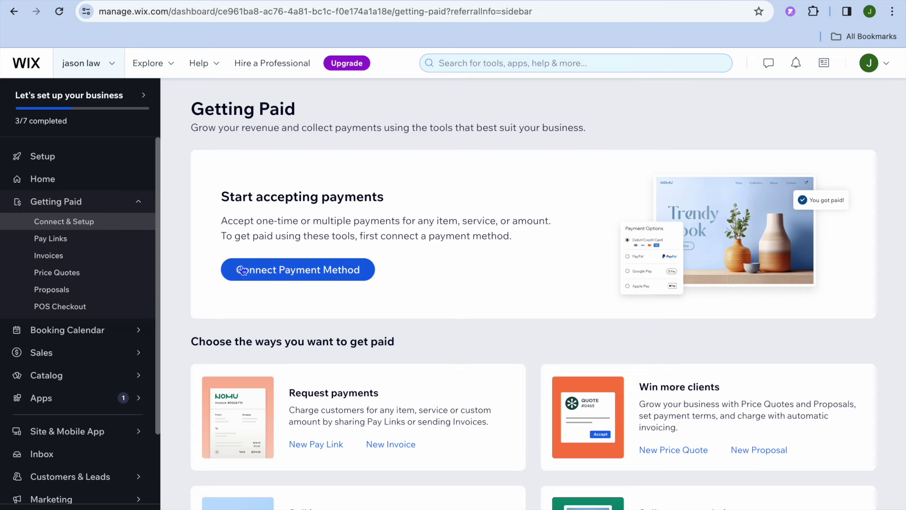
click(285, 272)
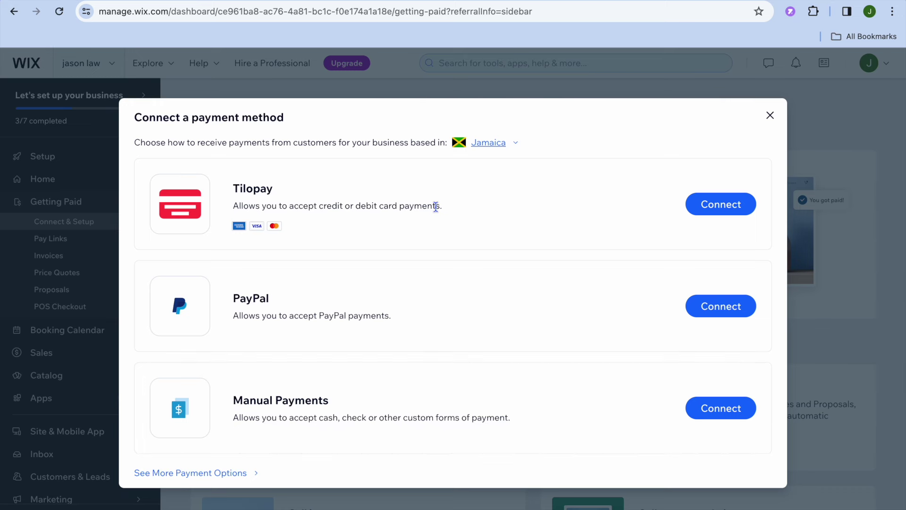
click(486, 148)
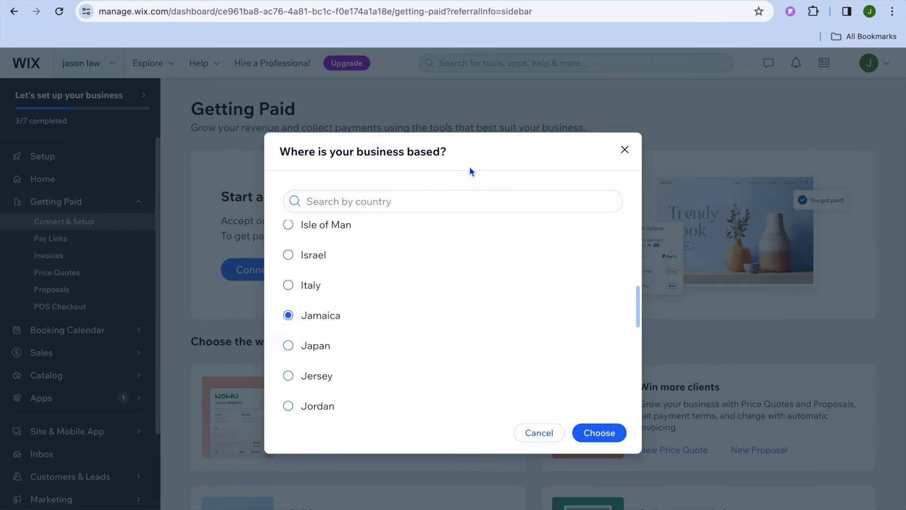
click(379, 202)
text(united)
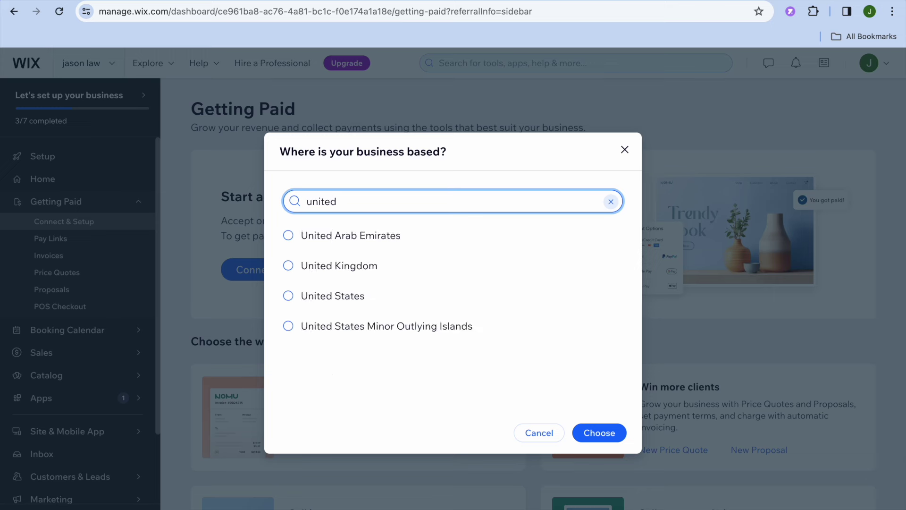
click(299, 295)
click(593, 432)
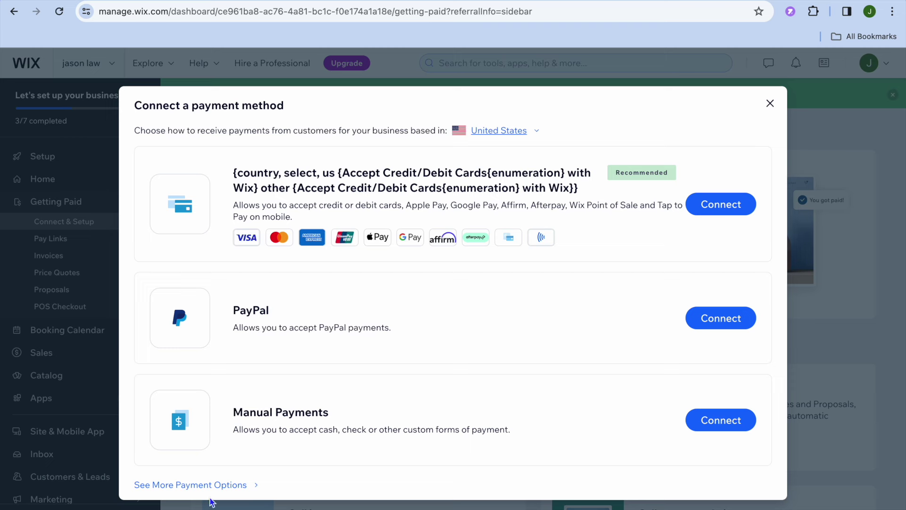
Step: Open the additional payment options and review the providers that can be connected
click(227, 486)
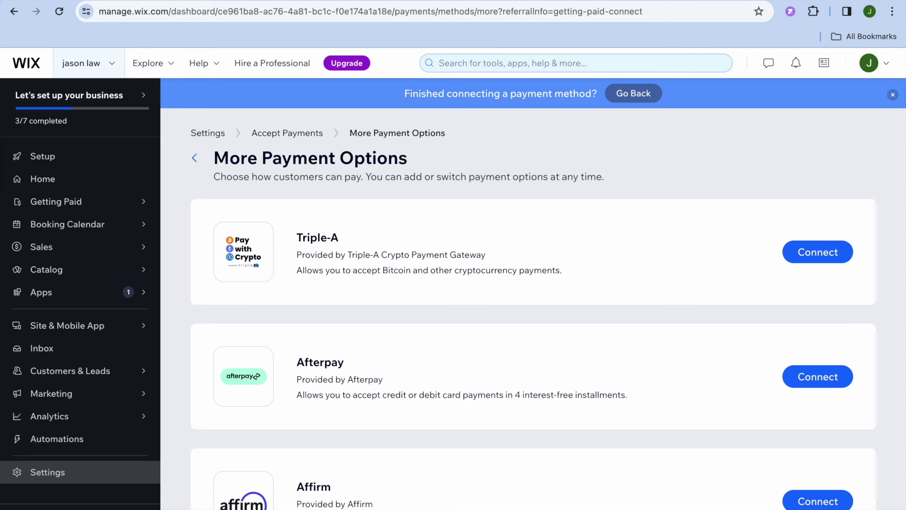
scroll(388, 404, down, 7)
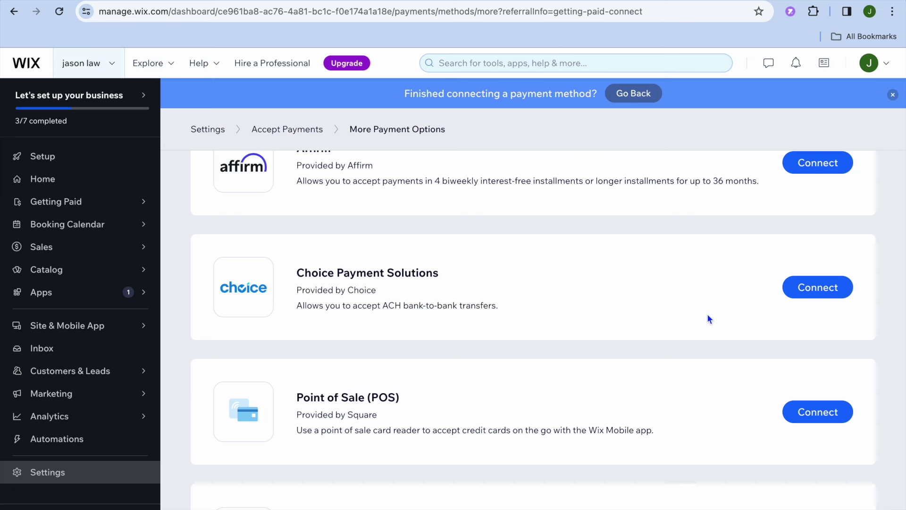
scroll(612, 308, down, 3)
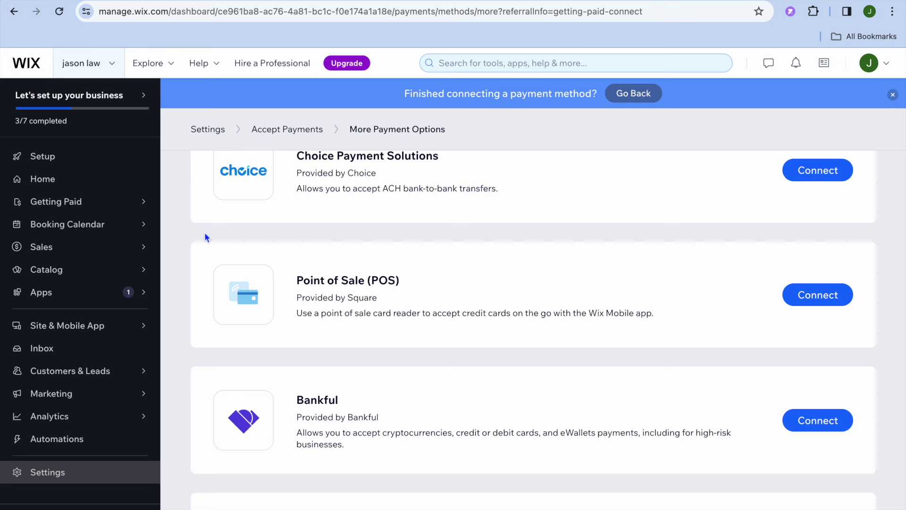
Step: Open the Initial Tax Consultation service from the booking services catalog for editing and select its name
mouse_move(150, 271)
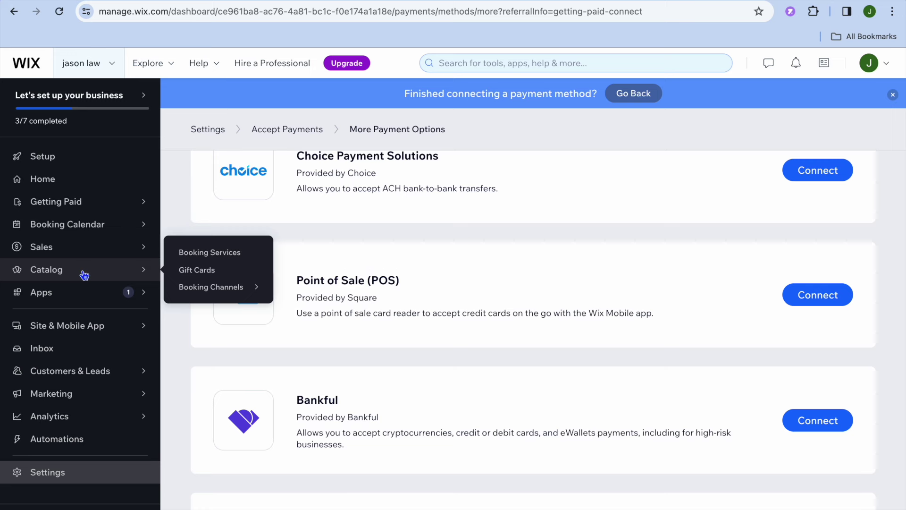
click(211, 256)
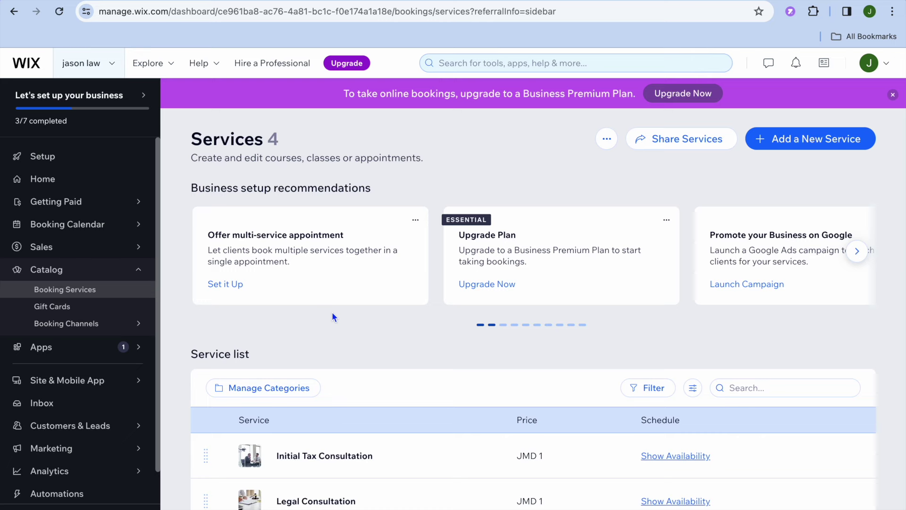
scroll(333, 316, down, 4)
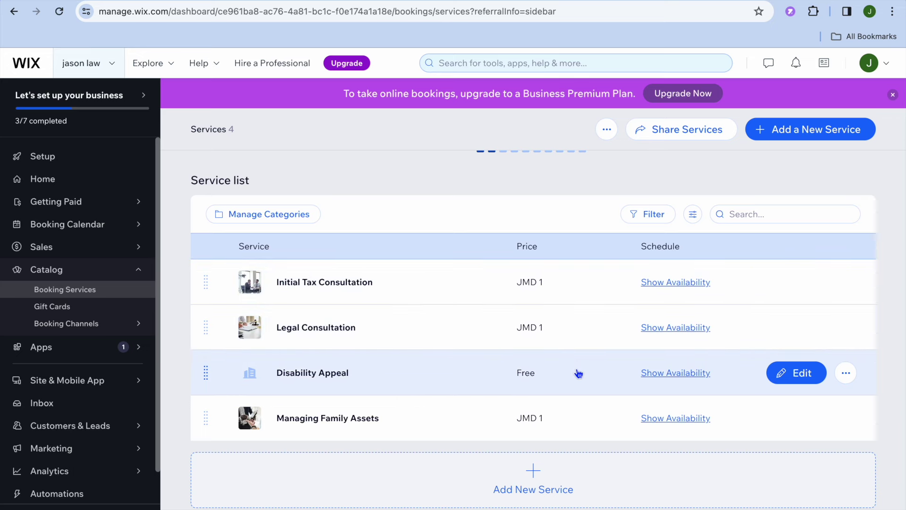
click(786, 285)
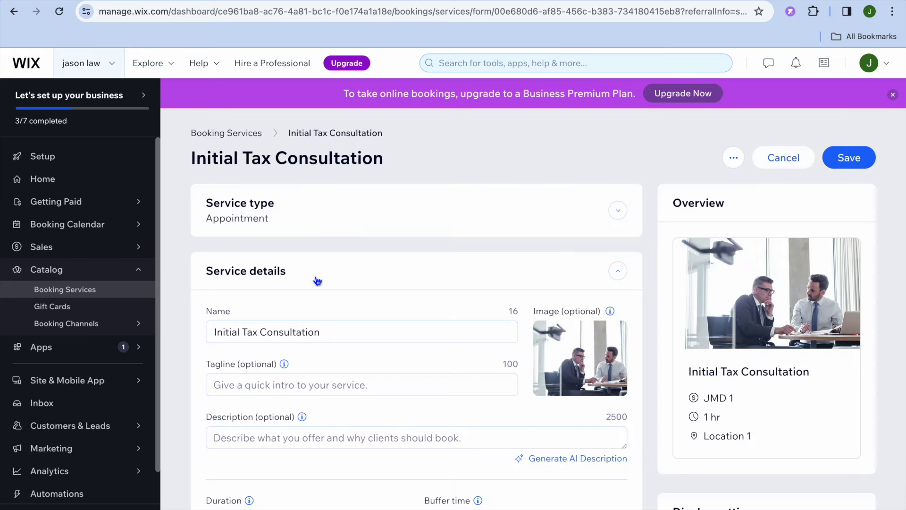
triple_click(354, 331)
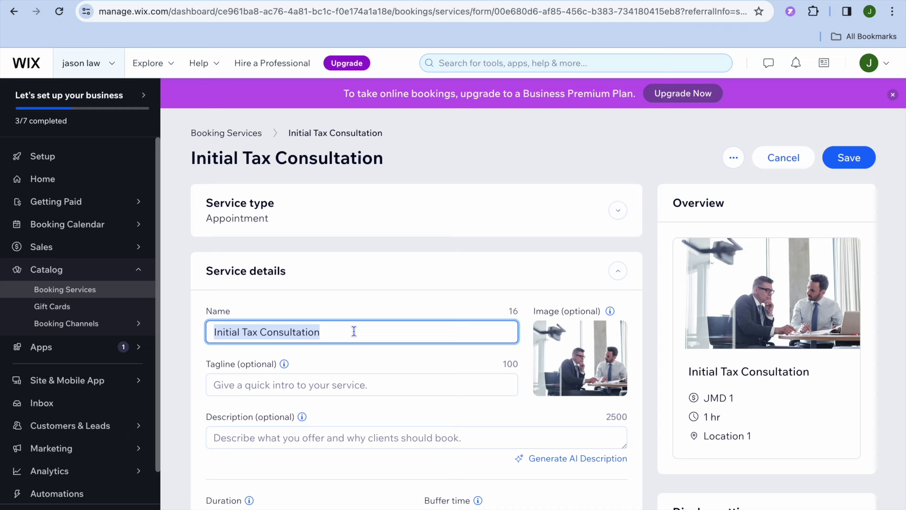
mouse_move(597, 380)
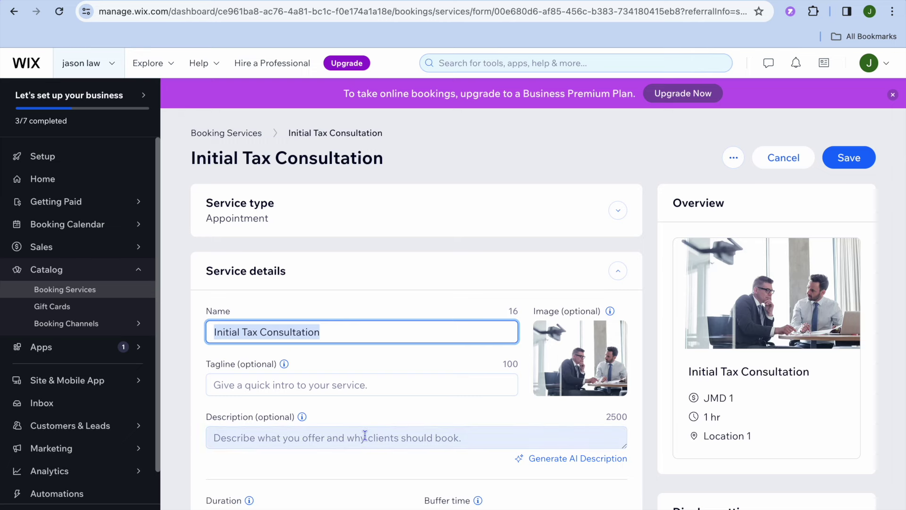
Step: Set the Initial Tax Consultation's fixed price per session to J$100, save the service and dismiss the upgrade offer
scroll(364, 435, down, 8)
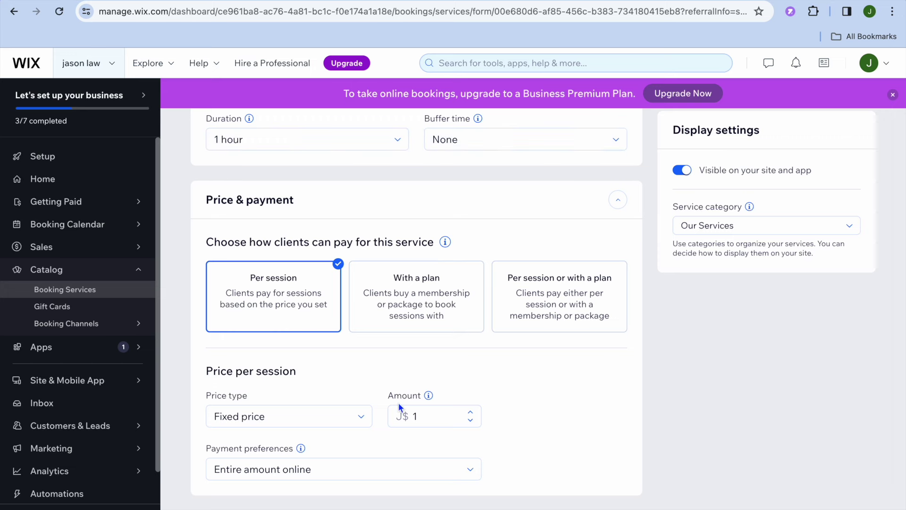
click(427, 420)
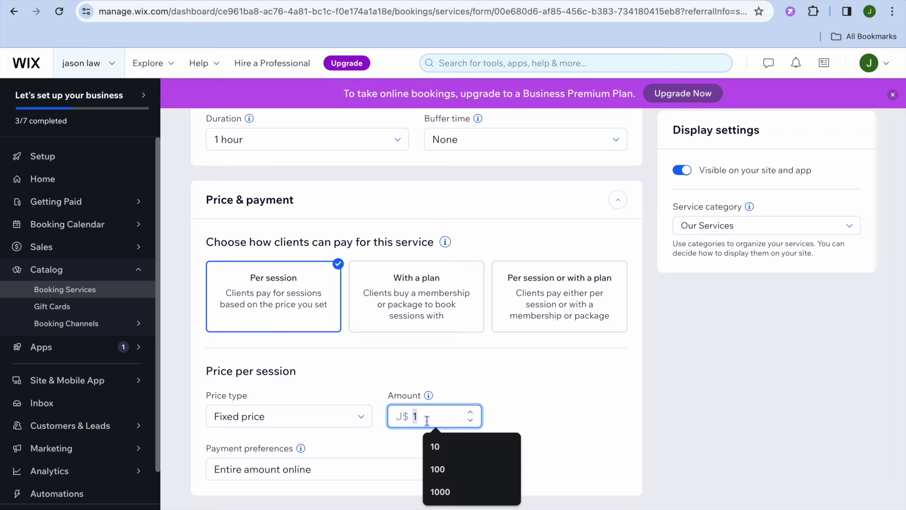
click(451, 469)
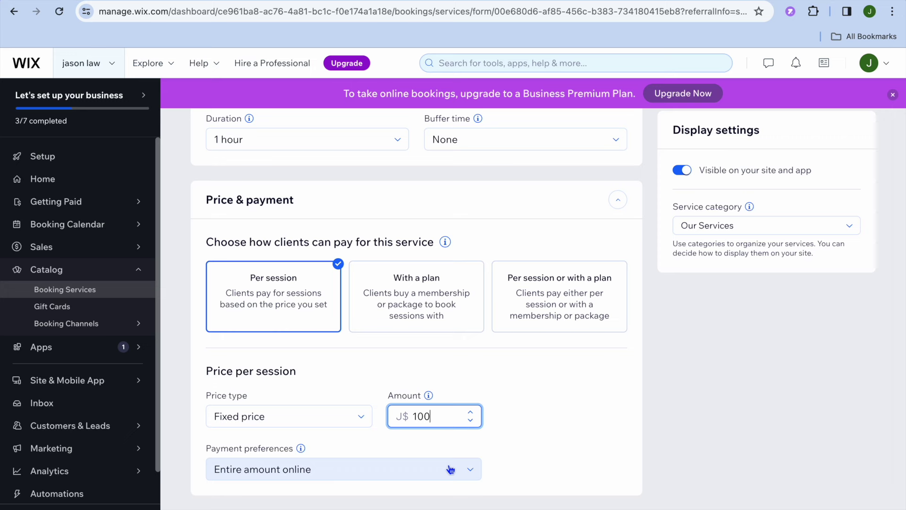
click(361, 422)
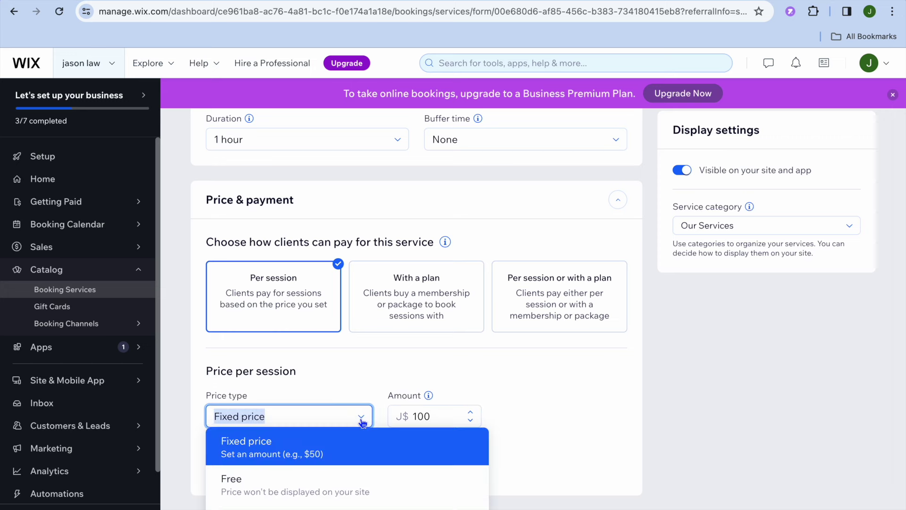
click(352, 394)
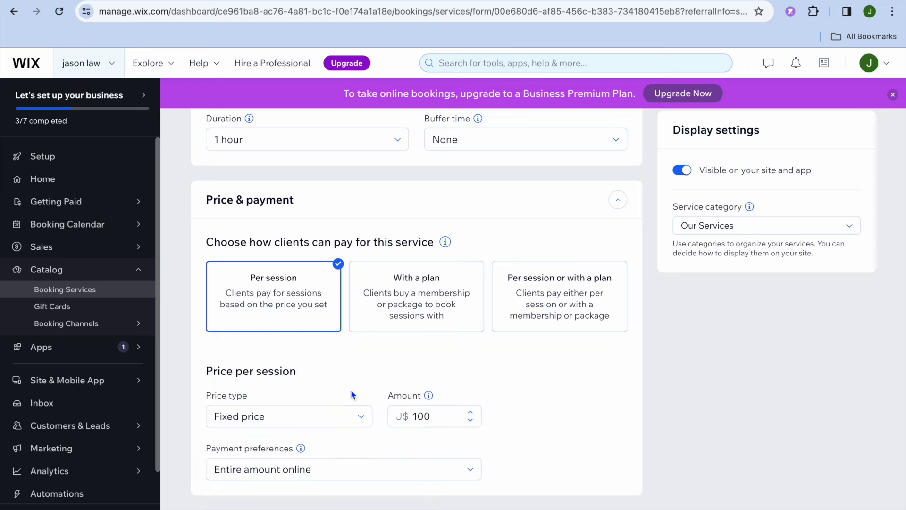
scroll(350, 390, down, 4)
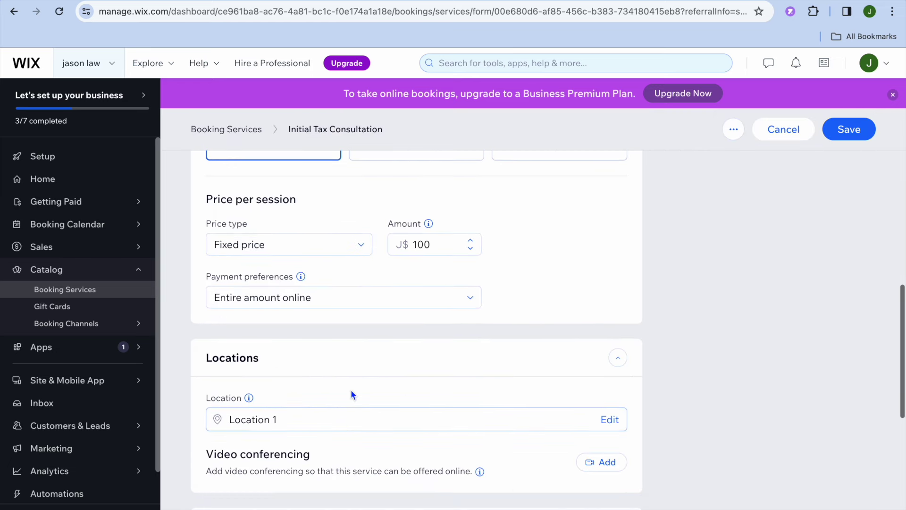
click(844, 133)
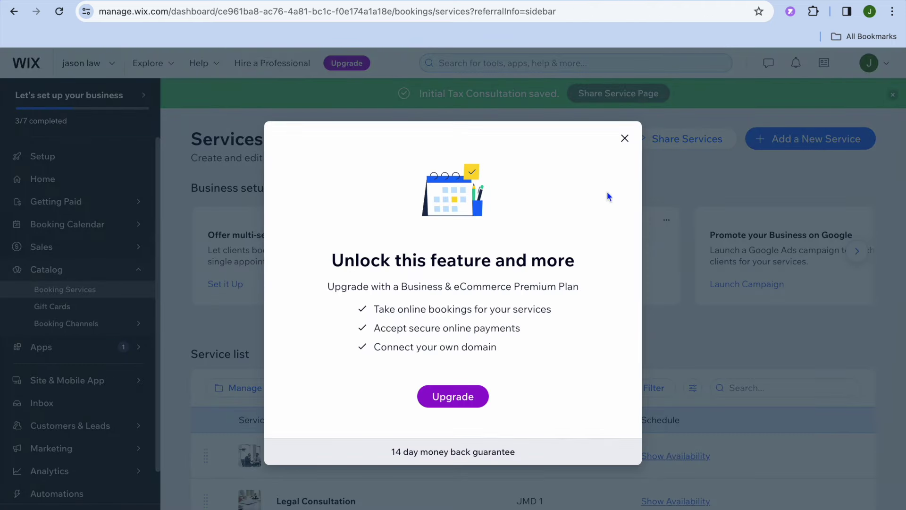
click(625, 137)
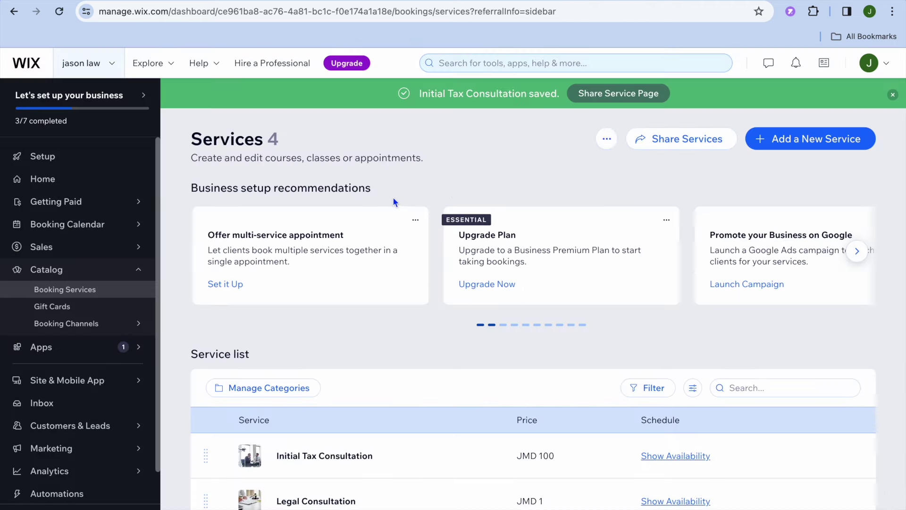
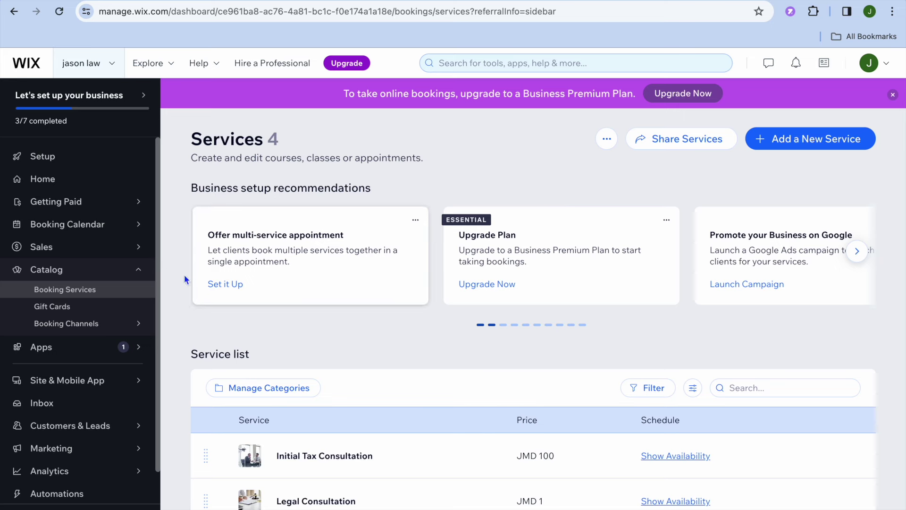
Step: View the Gift Cards page, then review the booking integrations available under the booking channels
click(79, 314)
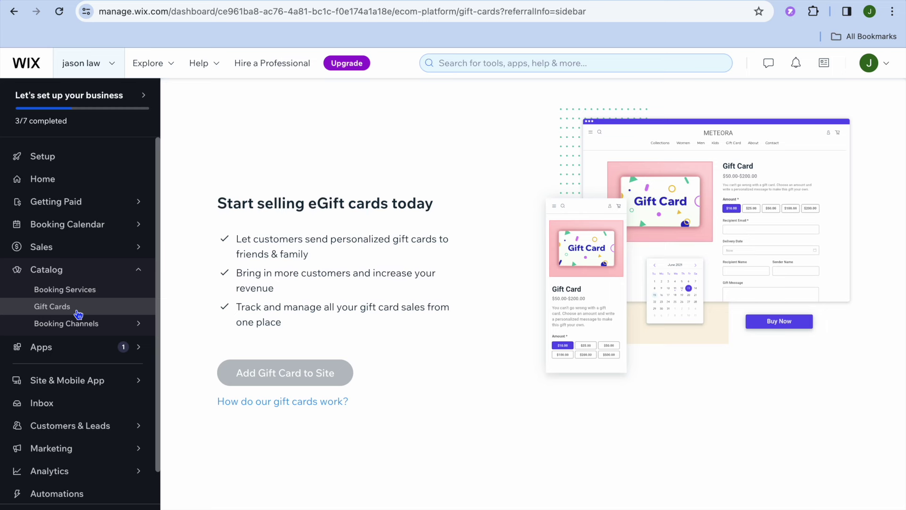
mouse_move(111, 319)
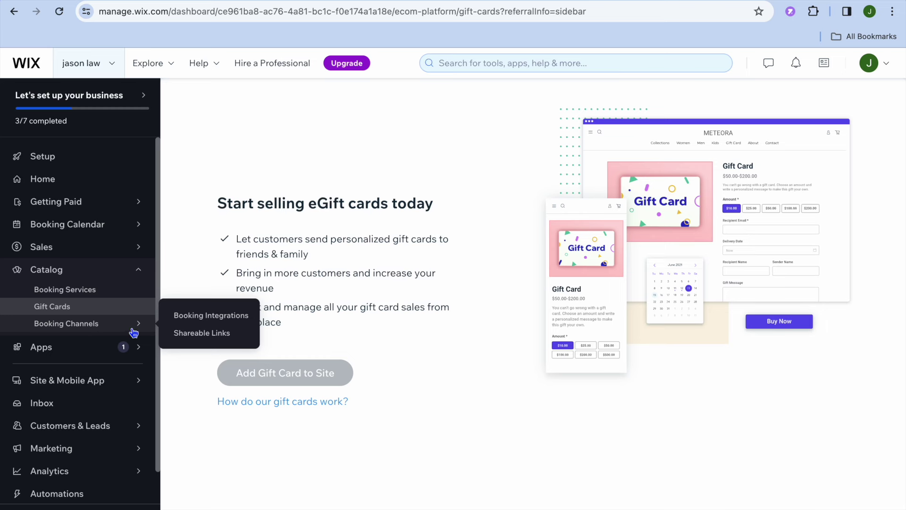
click(216, 317)
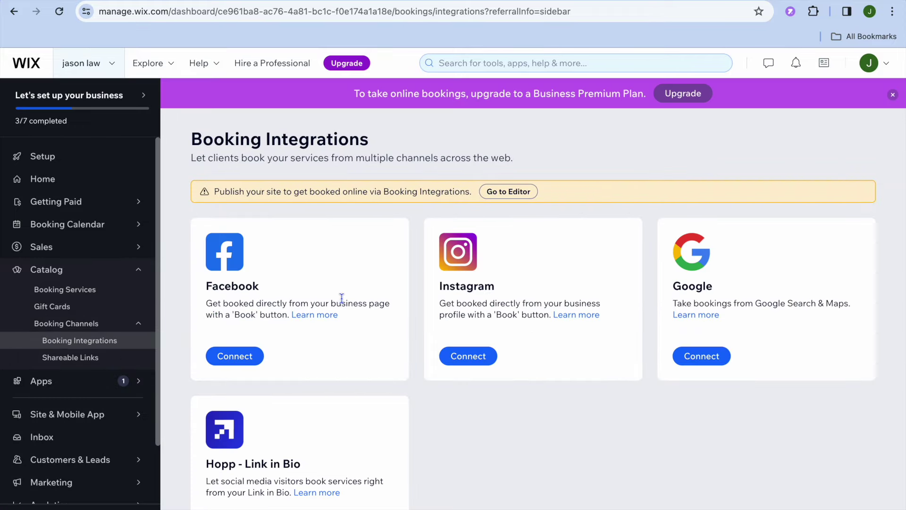
scroll(342, 298, down, 1)
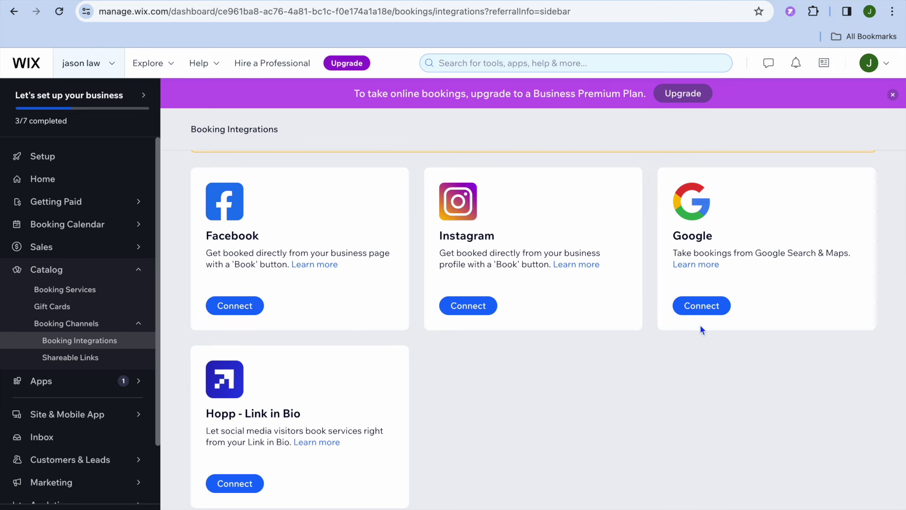
scroll(389, 391, up, 1)
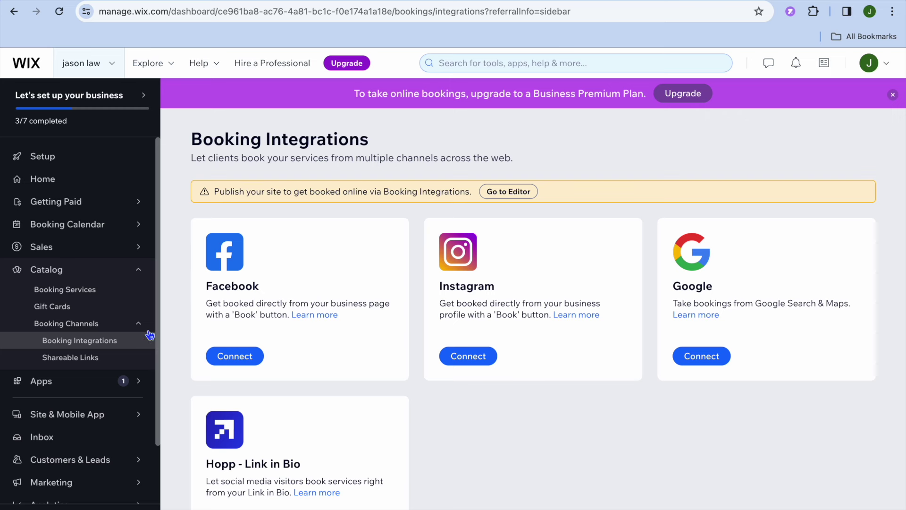
Step: Open the booking calendar and look through the hours of the weekly view
mouse_move(94, 226)
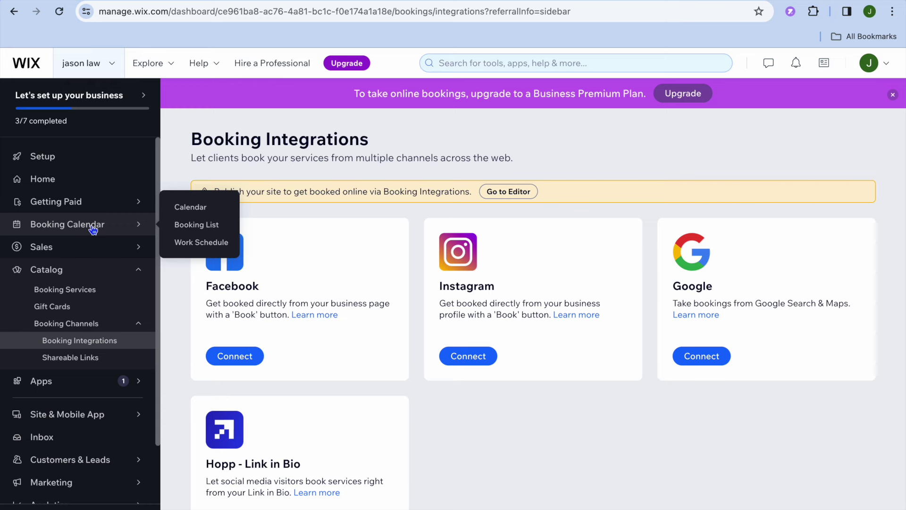
click(184, 212)
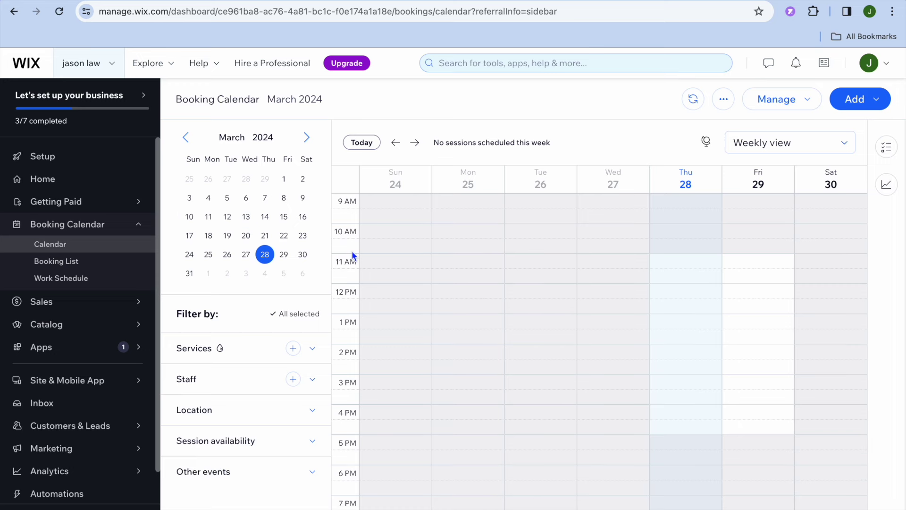
scroll(352, 251, down, 3)
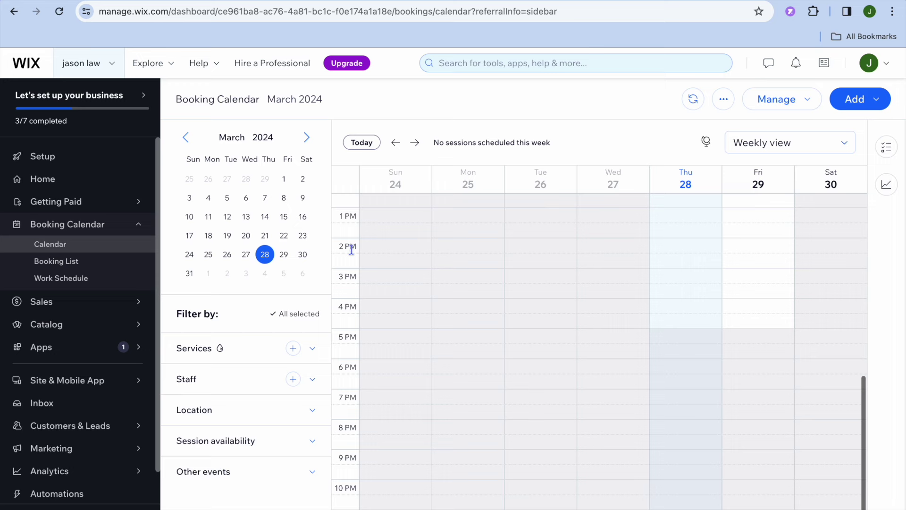
scroll(352, 250, up, 8)
scroll(352, 249, up, 3)
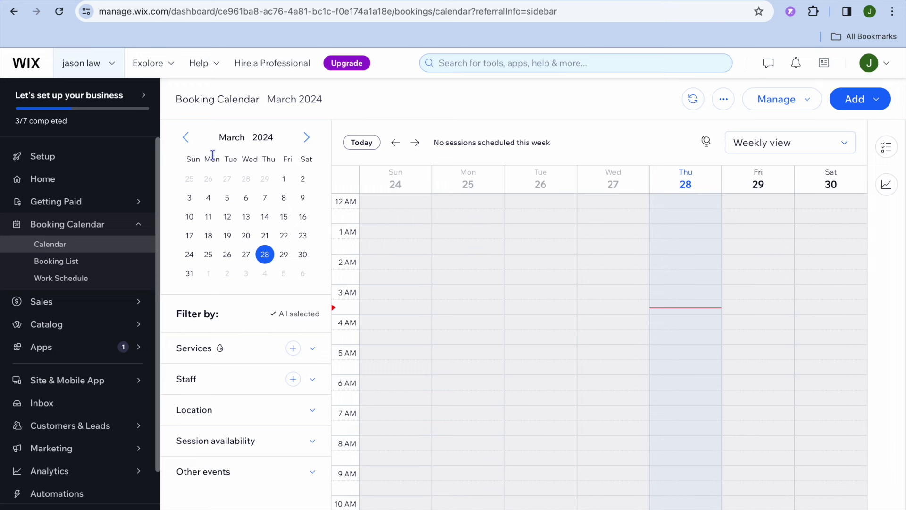
Step: Return to the business setup checklist and start designing the site to reach the choice of design method
click(111, 162)
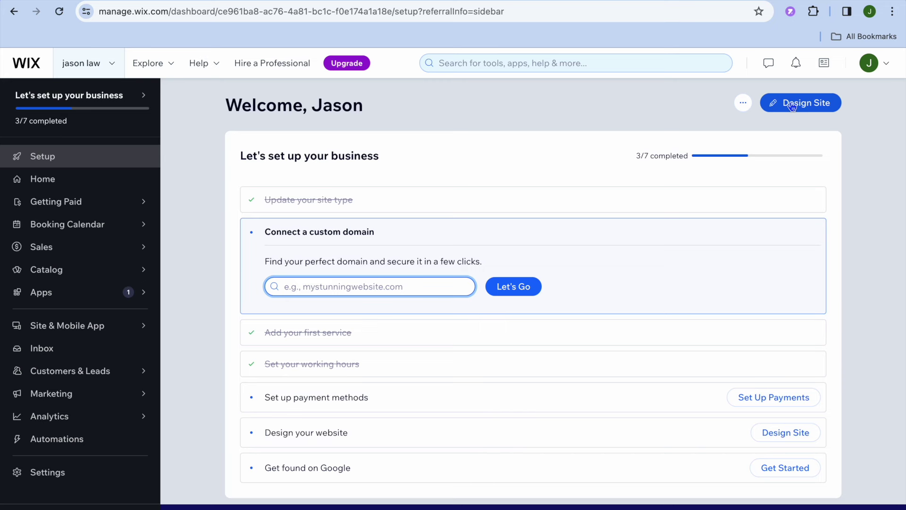
click(792, 106)
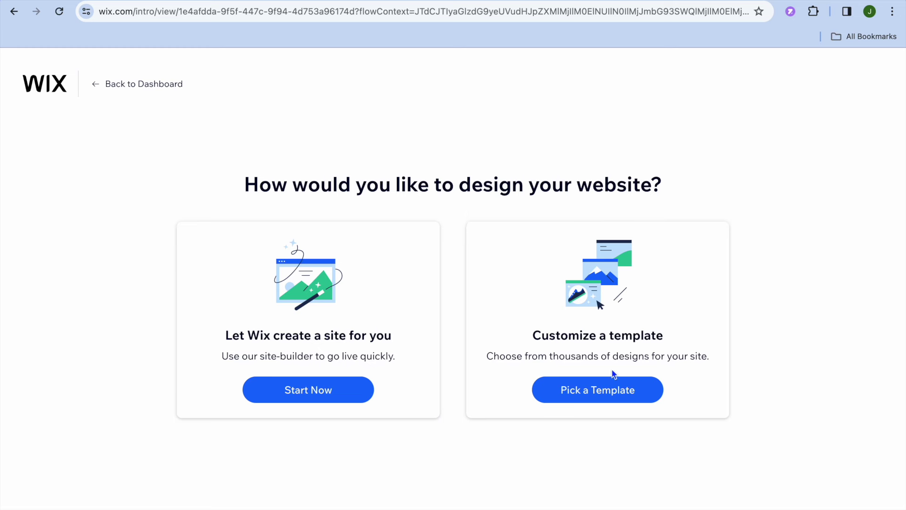
Step: Choose to customize a template, browse the Lawyer results and open the Law Firm template with the blue armchair for editing
click(603, 399)
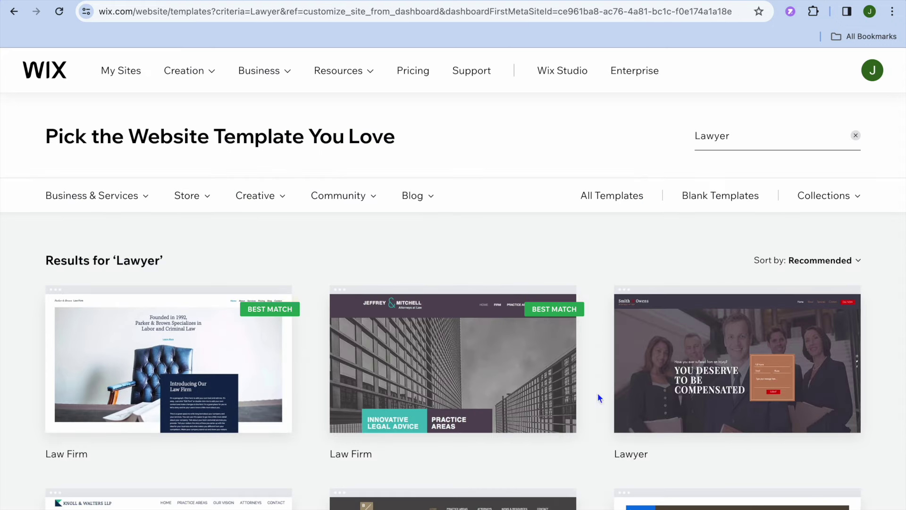
mouse_move(448, 330)
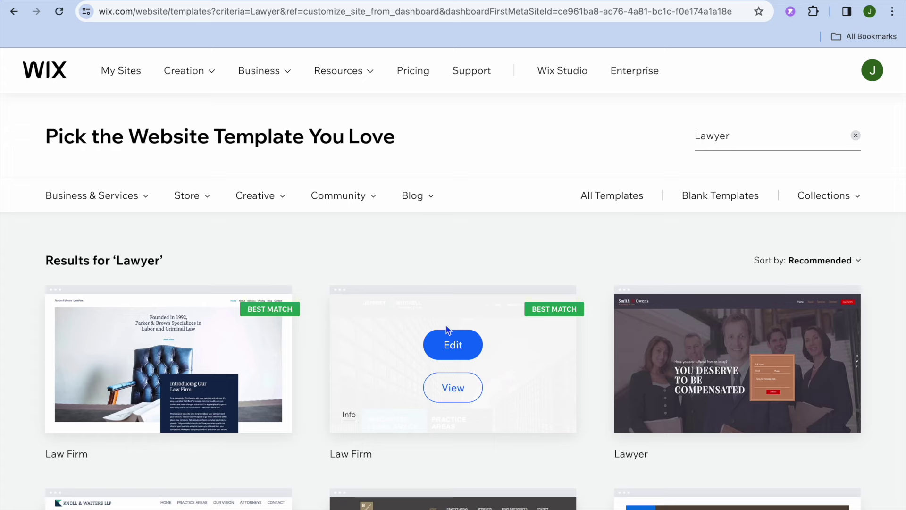
scroll(448, 329, down, 5)
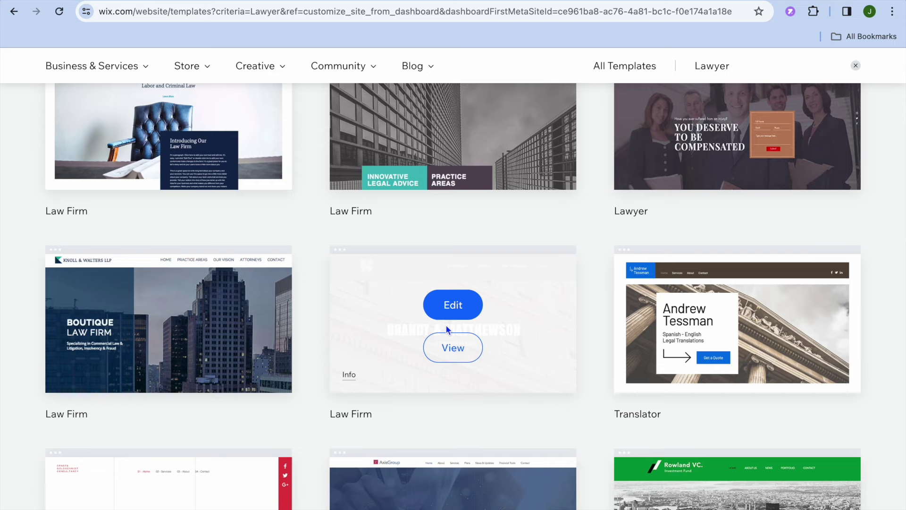
scroll(445, 324, down, 7)
scroll(446, 325, up, 4)
scroll(446, 325, up, 8)
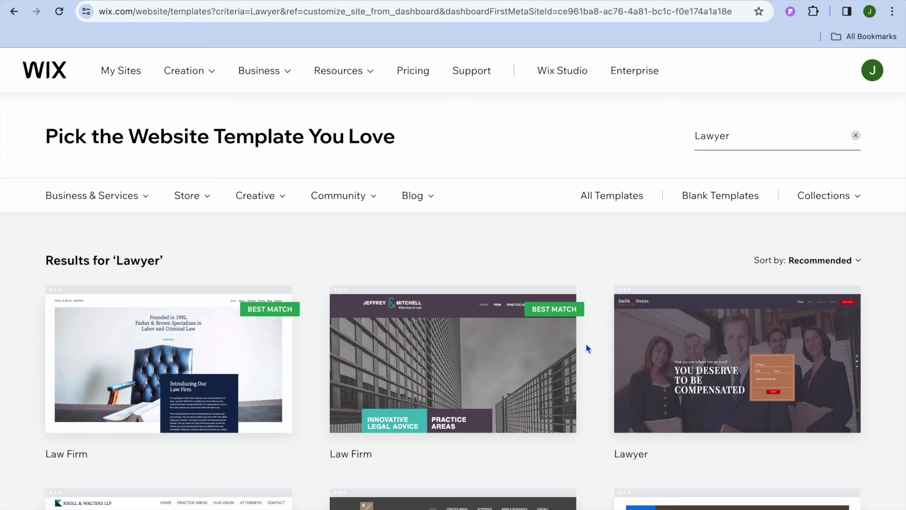
mouse_move(415, 368)
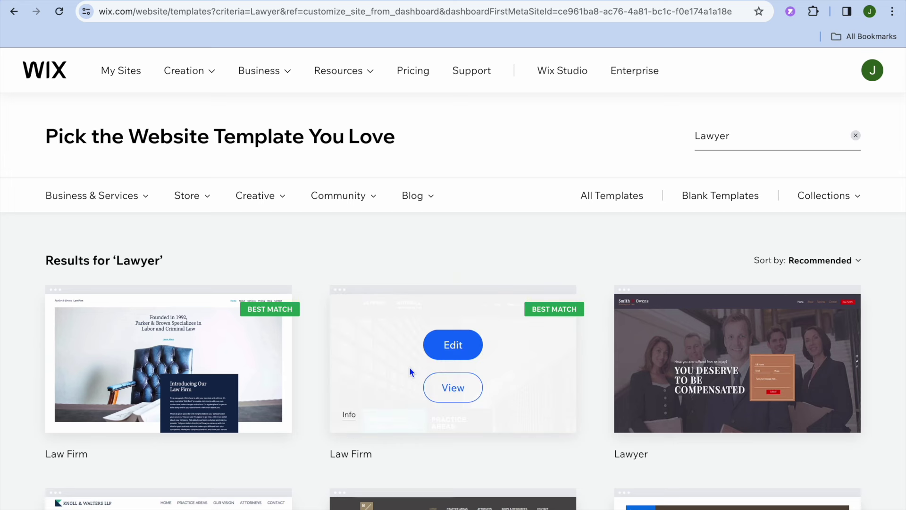
click(168, 351)
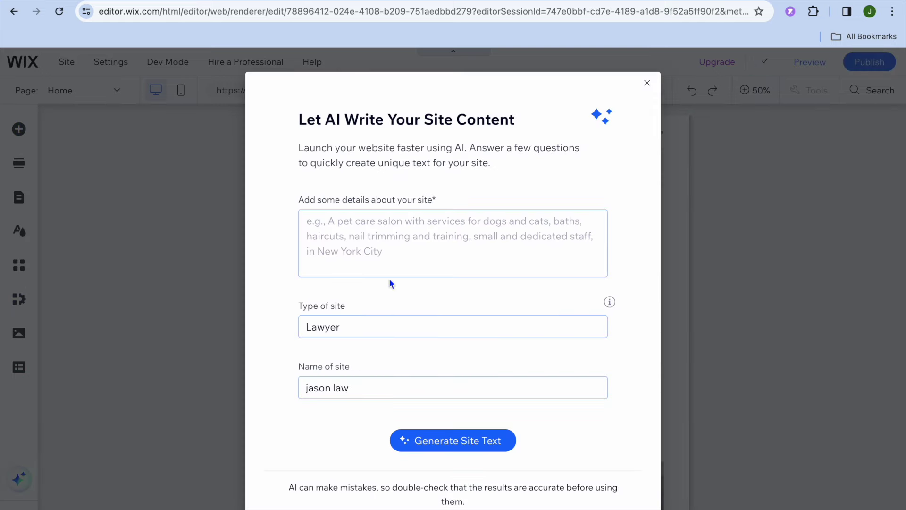
Step: Dismiss the AI site content offer and look over the Home page at 100% zoom
click(647, 83)
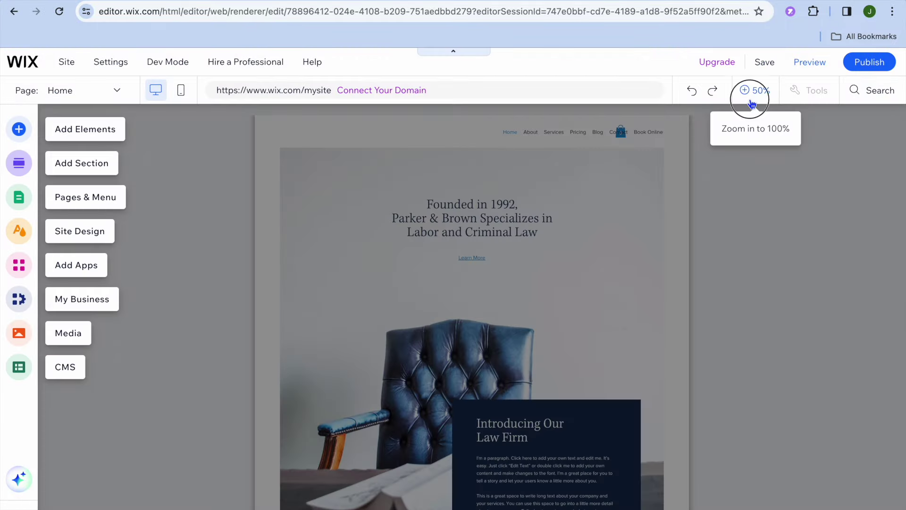
click(751, 100)
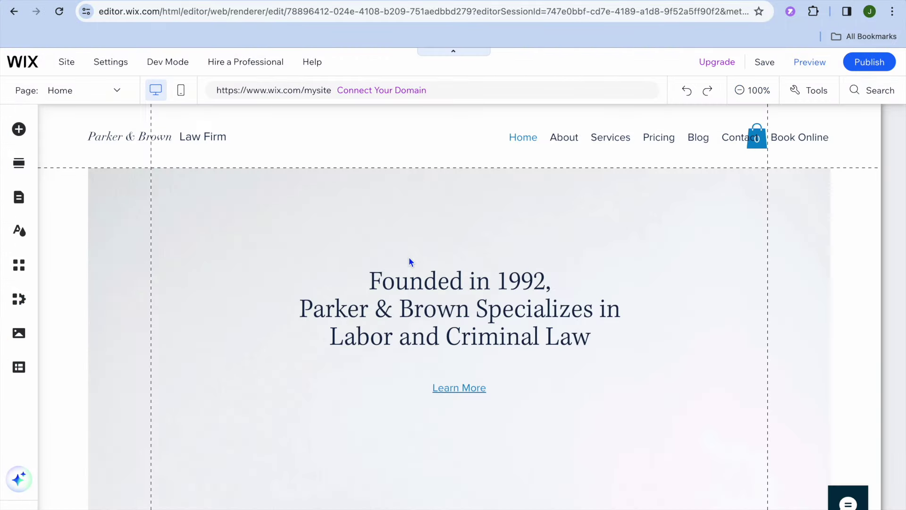
scroll(409, 256, down, 10)
scroll(409, 257, up, 10)
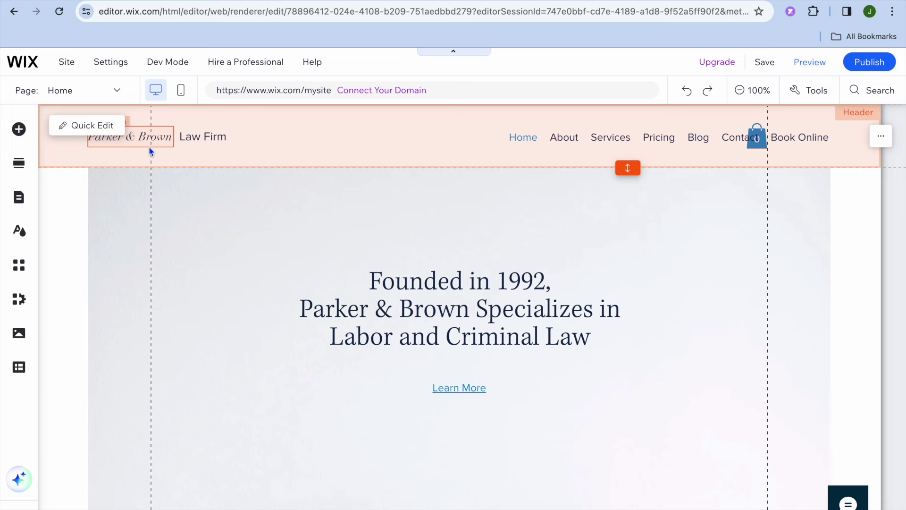
Step: Replace the "Parker & Brown" button text in the header with the lawyer's first name in capitals
click(121, 141)
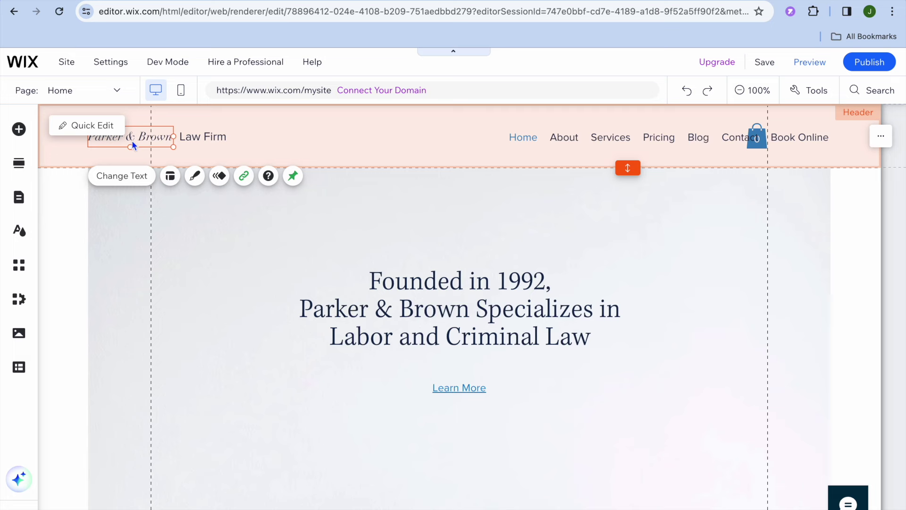
click(128, 175)
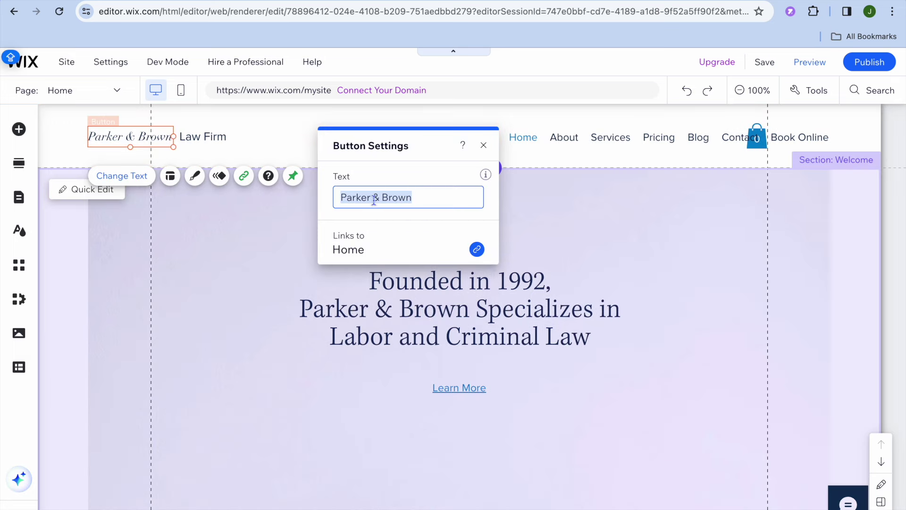
text(JASON)
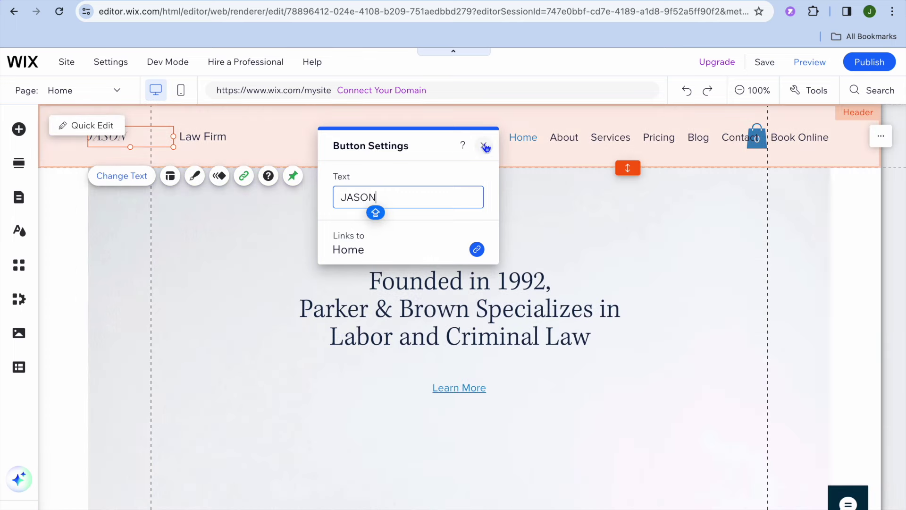
click(483, 145)
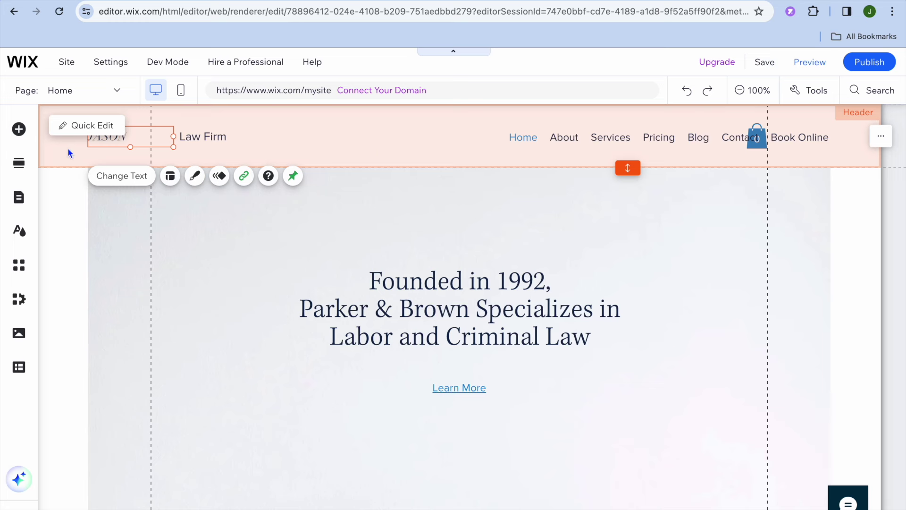
Step: Examine the header's quick edit options and browse the themed and additional header designs without applying any
click(74, 132)
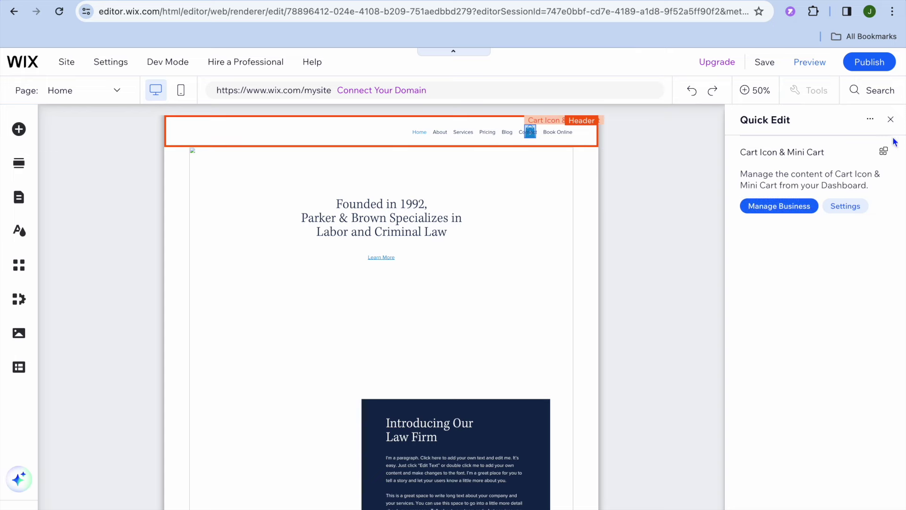
click(501, 141)
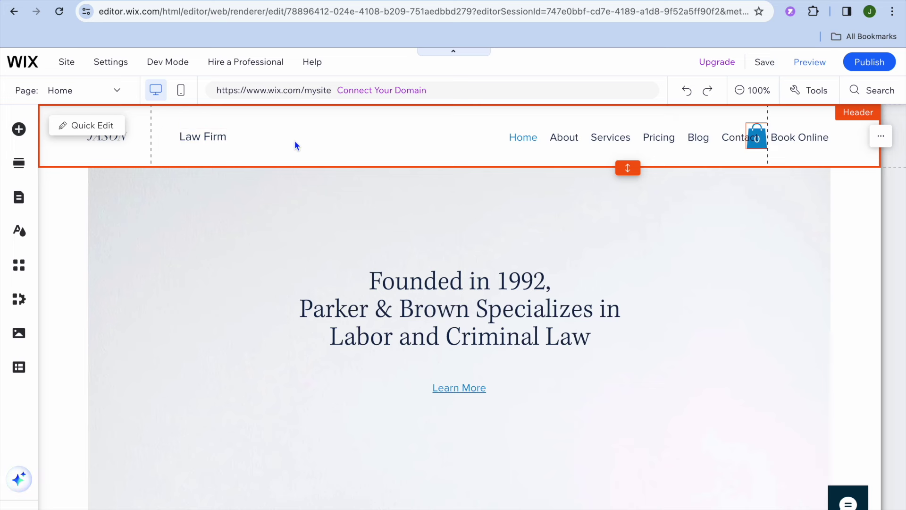
click(83, 151)
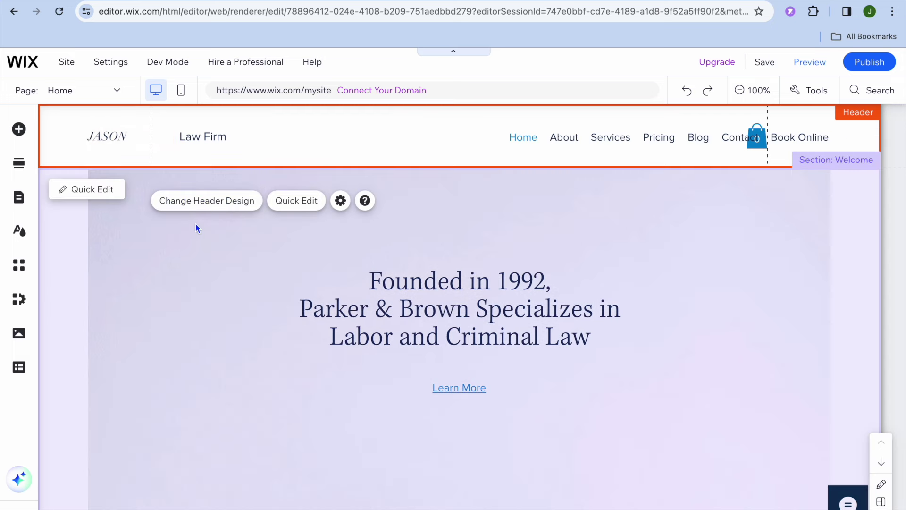
click(205, 207)
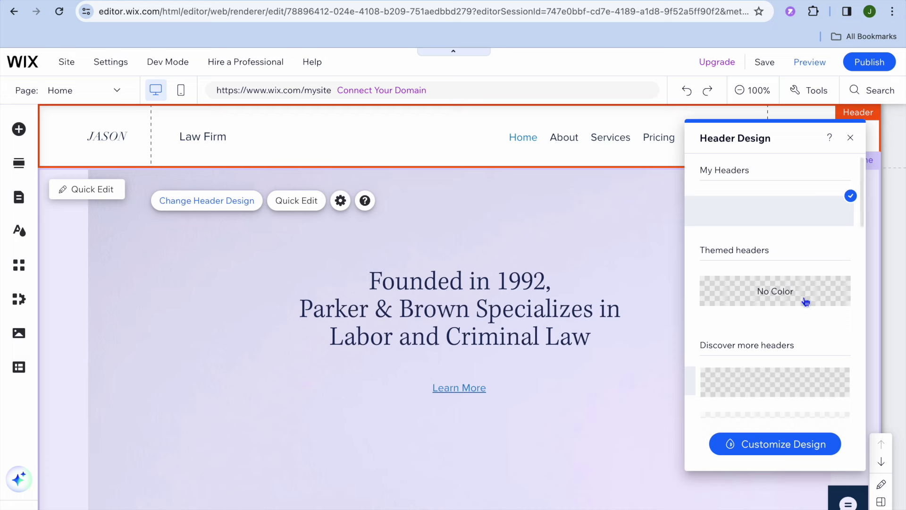
scroll(804, 298, down, 4)
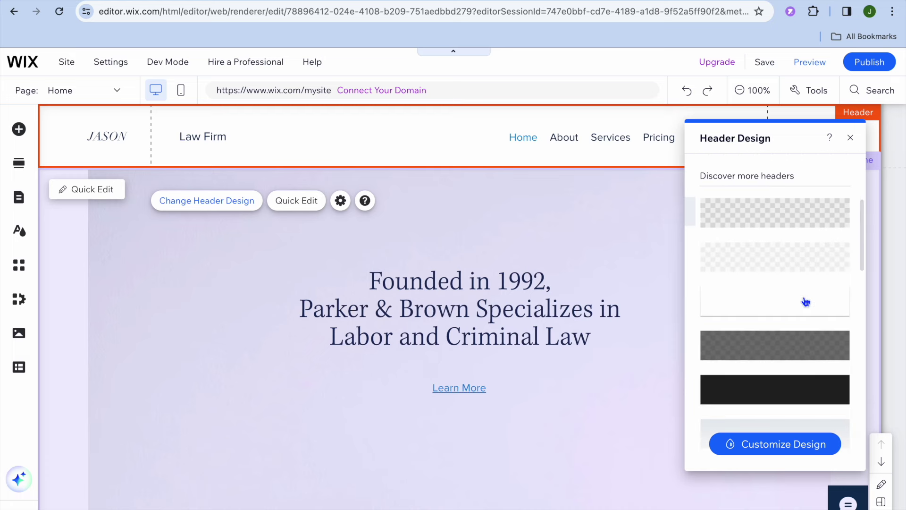
scroll(806, 301, down, 5)
click(805, 302)
scroll(806, 301, down, 5)
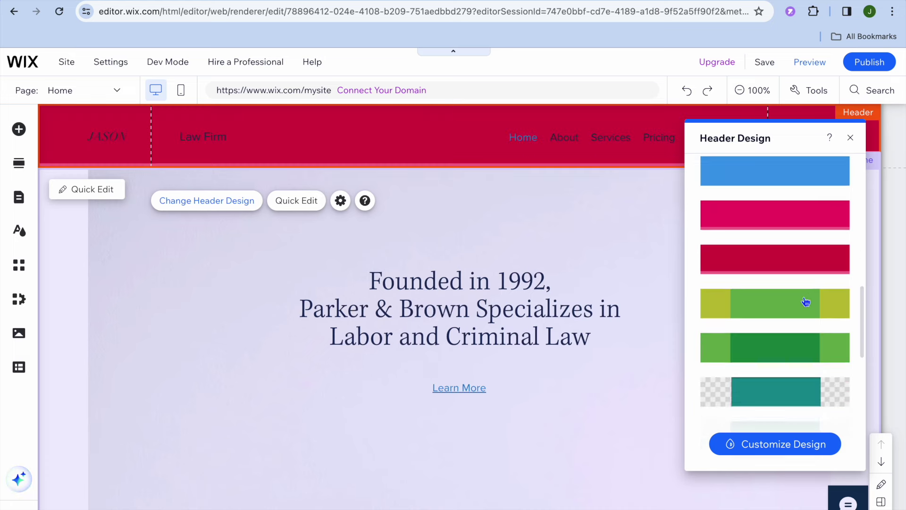
scroll(805, 301, down, 5)
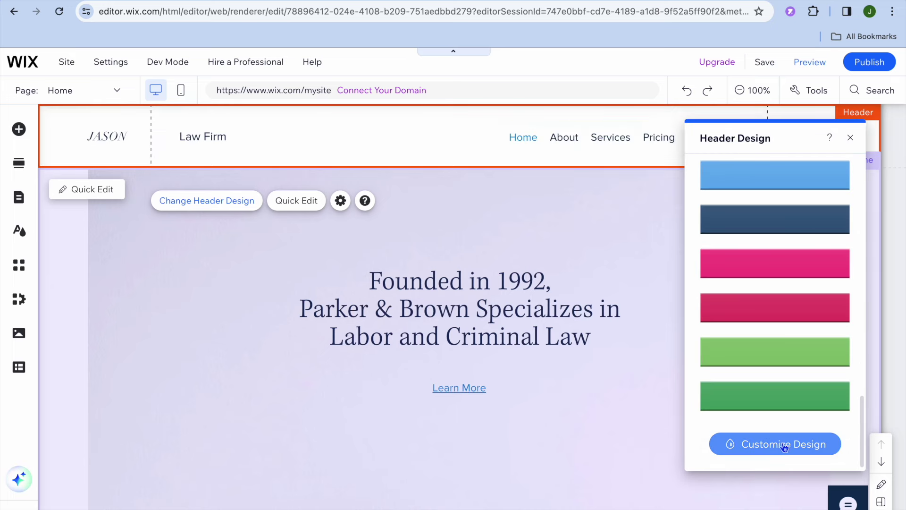
scroll(806, 308, up, 2)
scroll(806, 307, down, 4)
scroll(806, 308, up, 10)
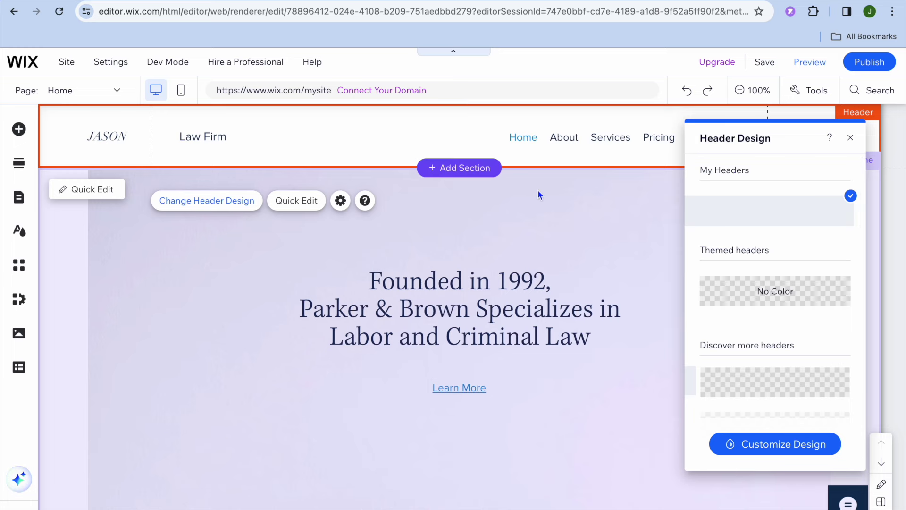
click(297, 204)
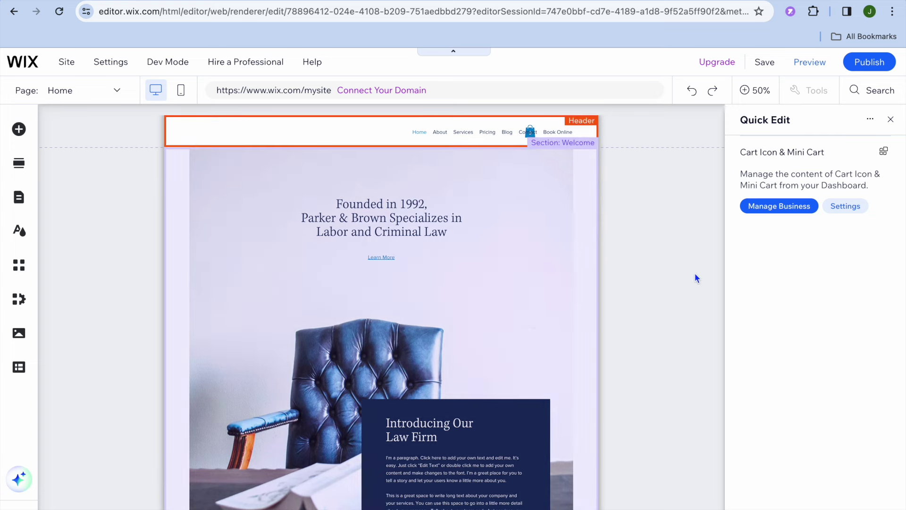
click(892, 121)
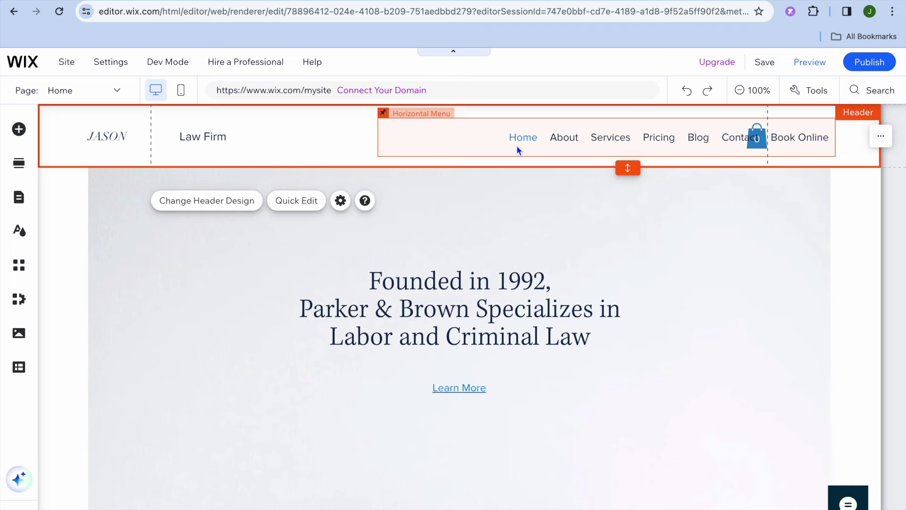
Step: Review the pages managed by the header's horizontal menu and the options offered for the About page
click(471, 140)
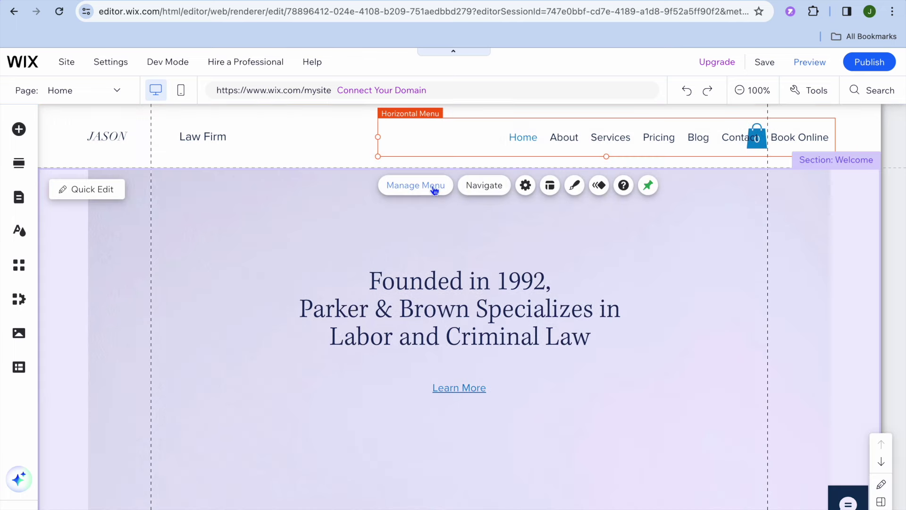
click(432, 187)
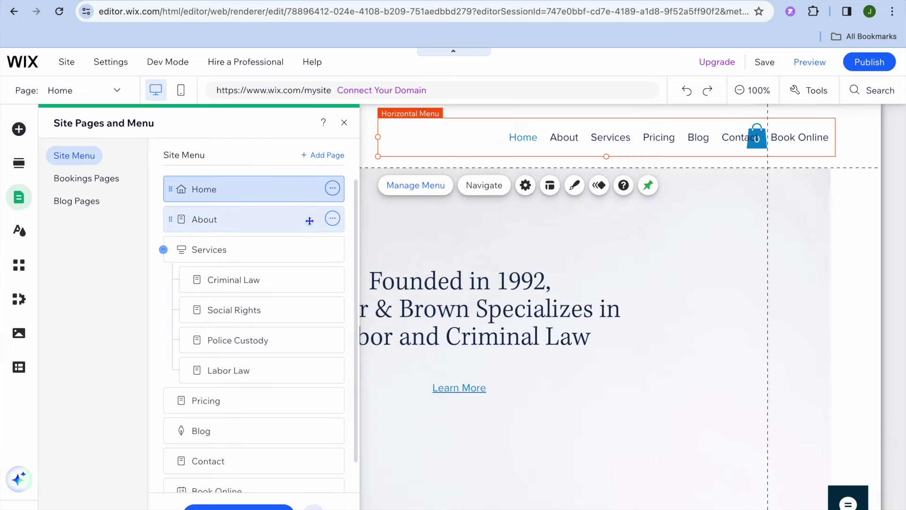
click(335, 223)
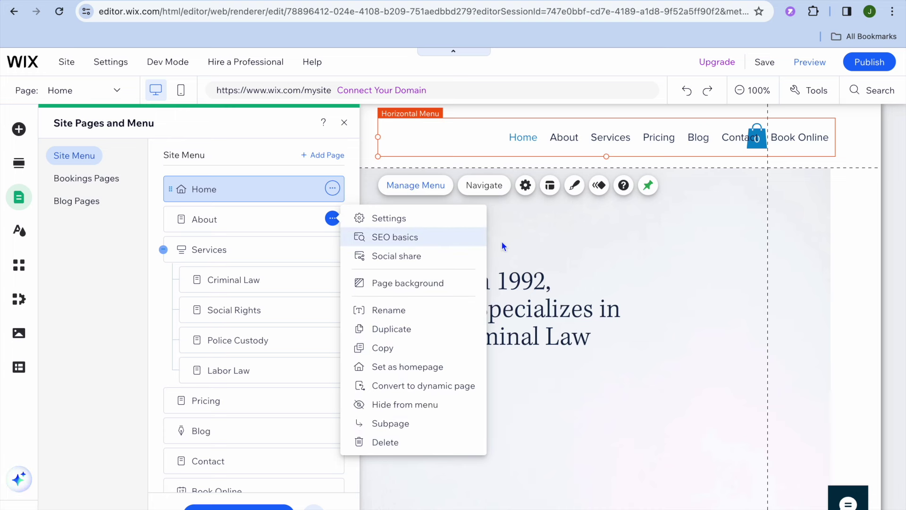
click(343, 119)
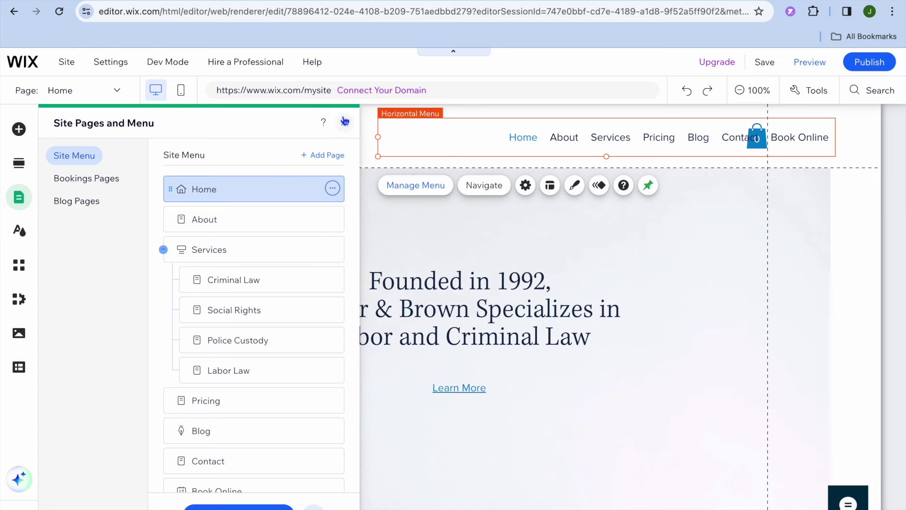
click(343, 122)
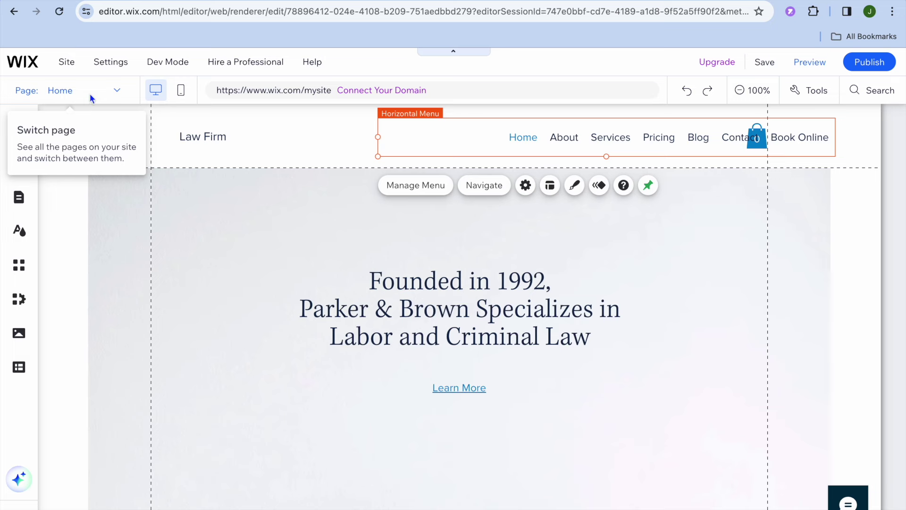
Step: Switch the editor to the Criminal Law page under Services and look through its content
click(90, 93)
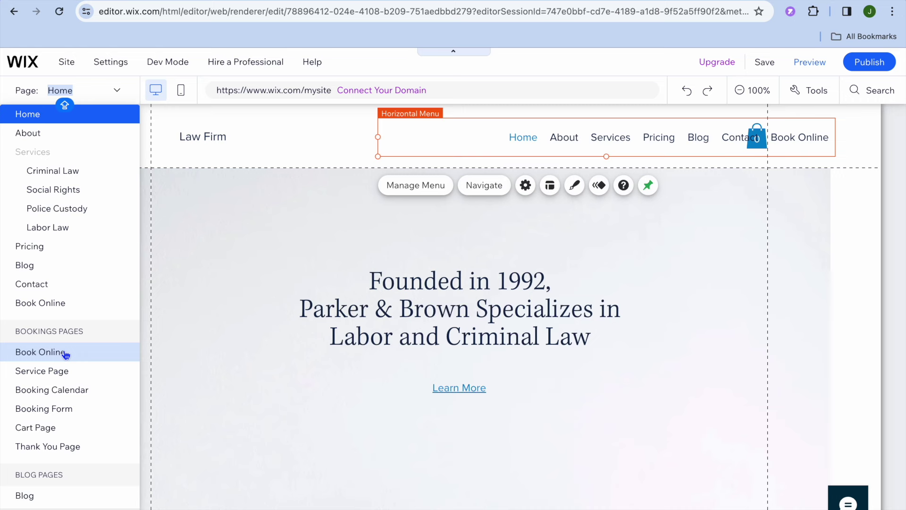
click(87, 177)
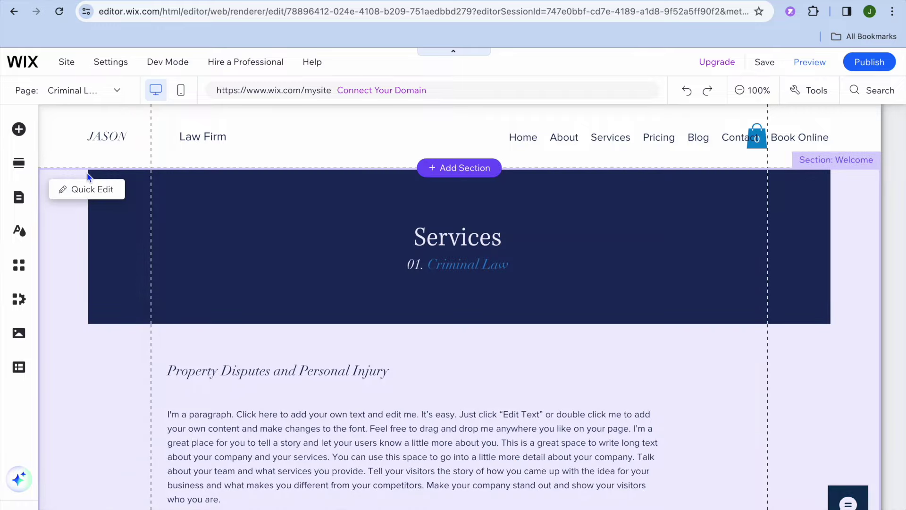
scroll(220, 307, down, 10)
scroll(219, 305, down, 5)
scroll(220, 306, up, 15)
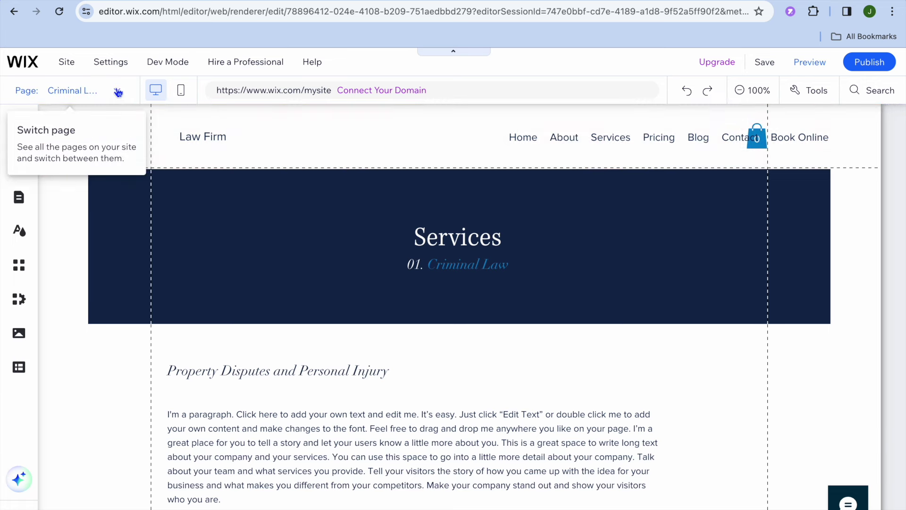
Step: Look through the list of site, bookings and blog pages, then open the site page and menu management
click(118, 92)
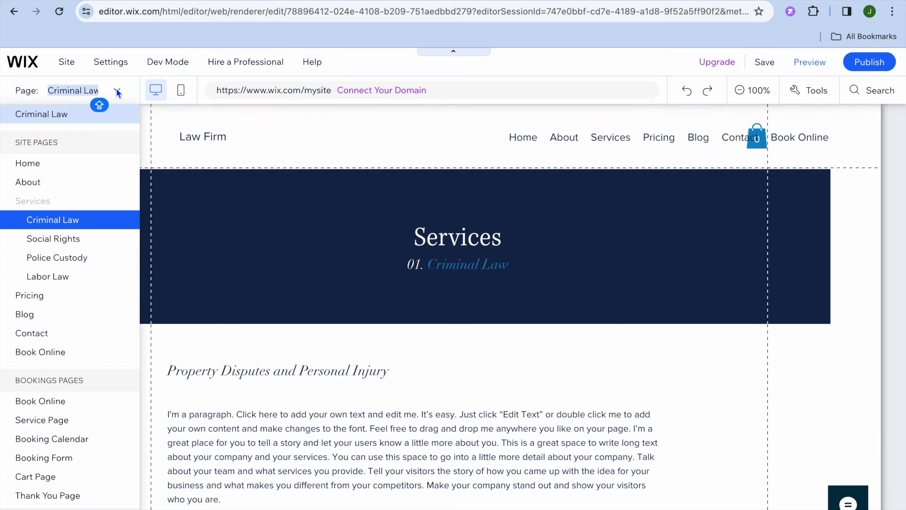
scroll(122, 265, down, 3)
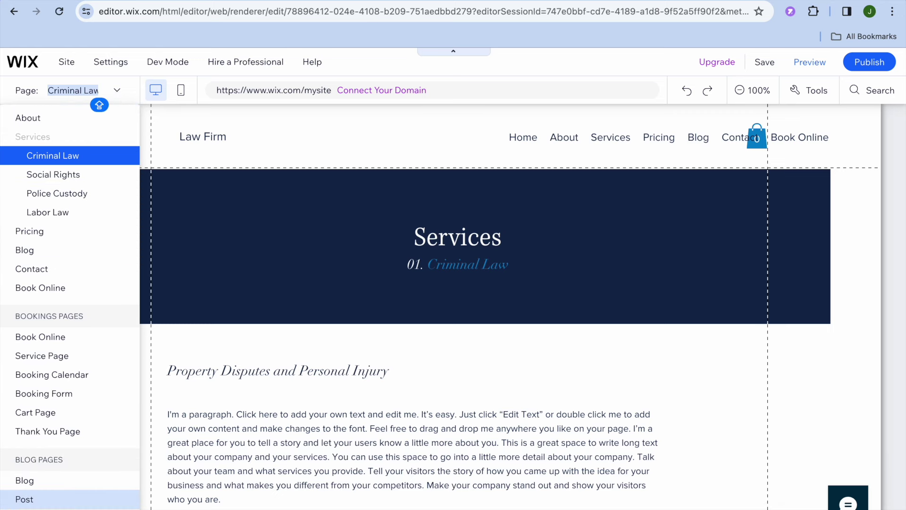
click(61, 505)
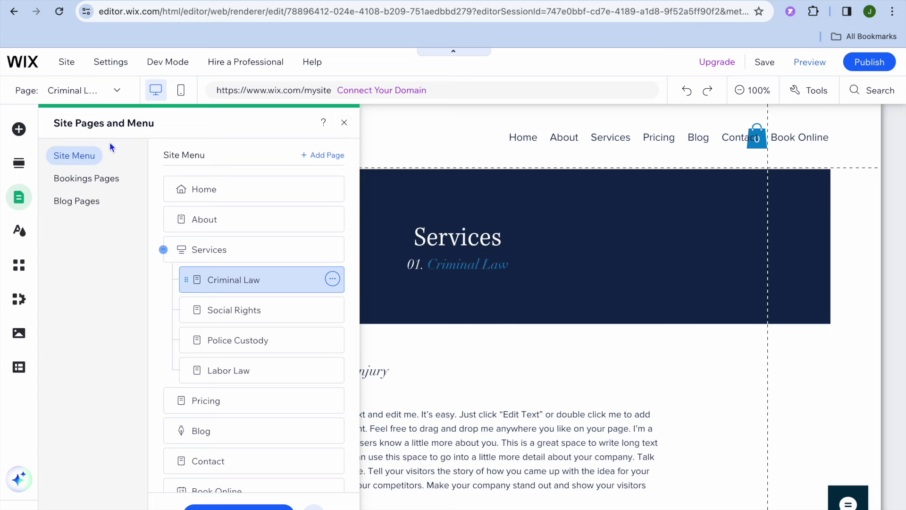
Step: Browse the categories of elements that can be added, including Interactive and Social, without adding any
click(21, 132)
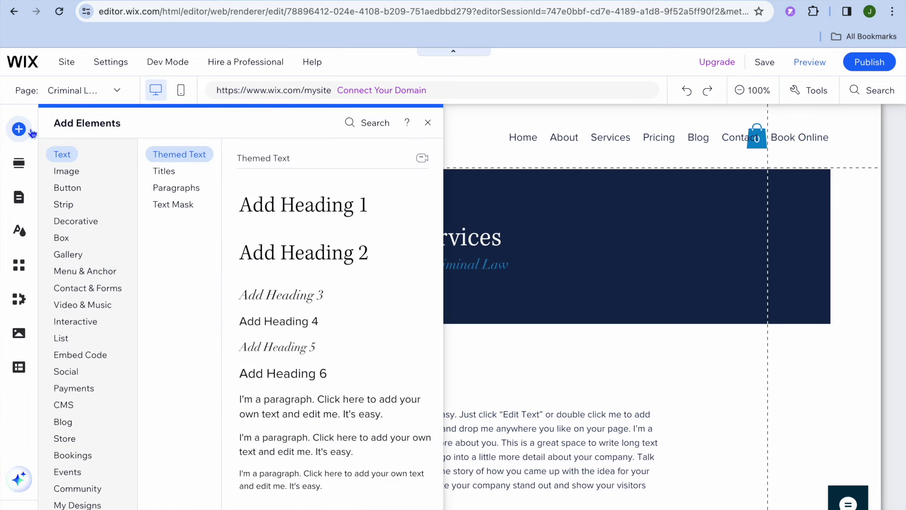
click(78, 222)
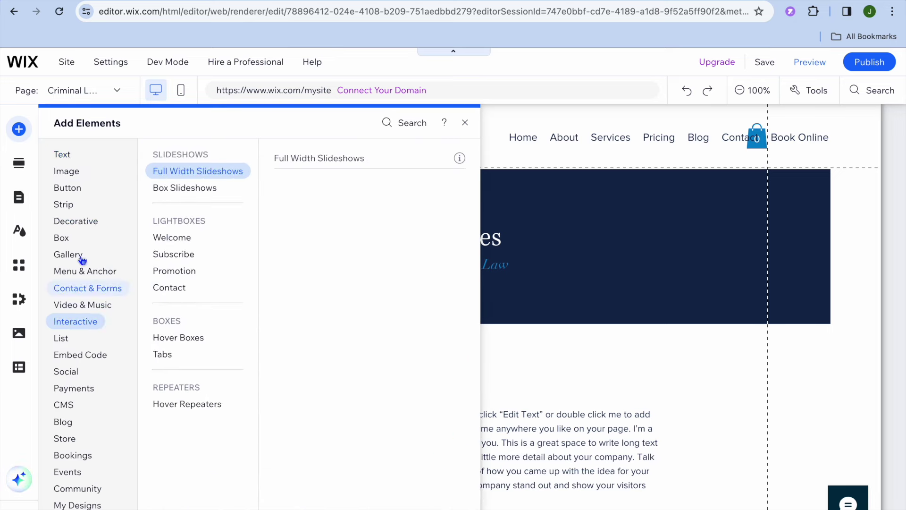
mouse_move(74, 376)
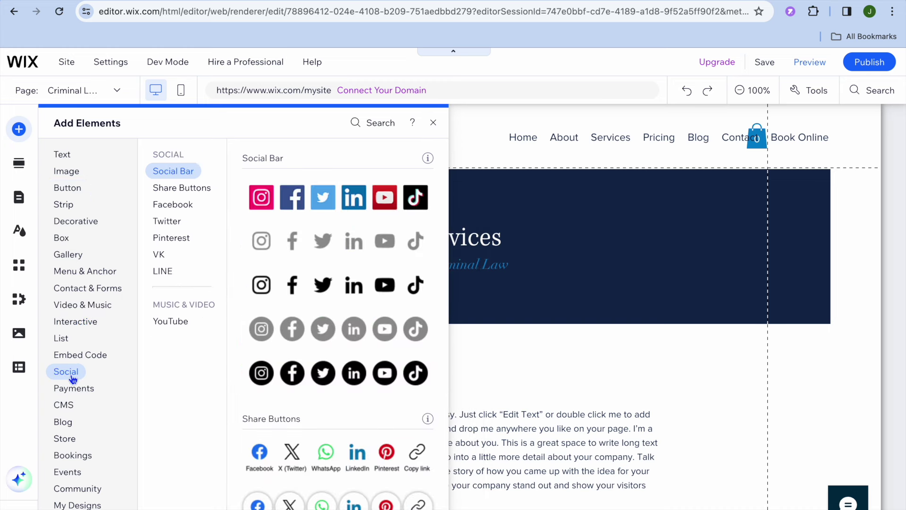
click(434, 123)
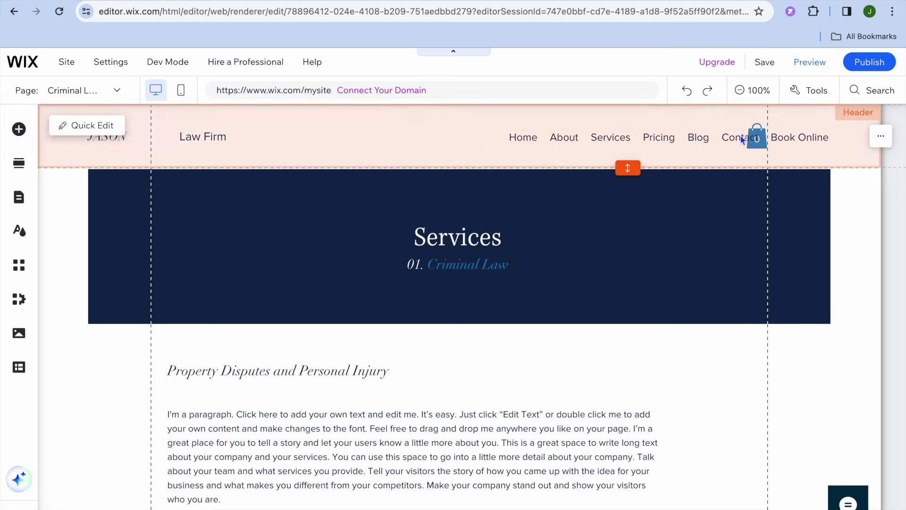